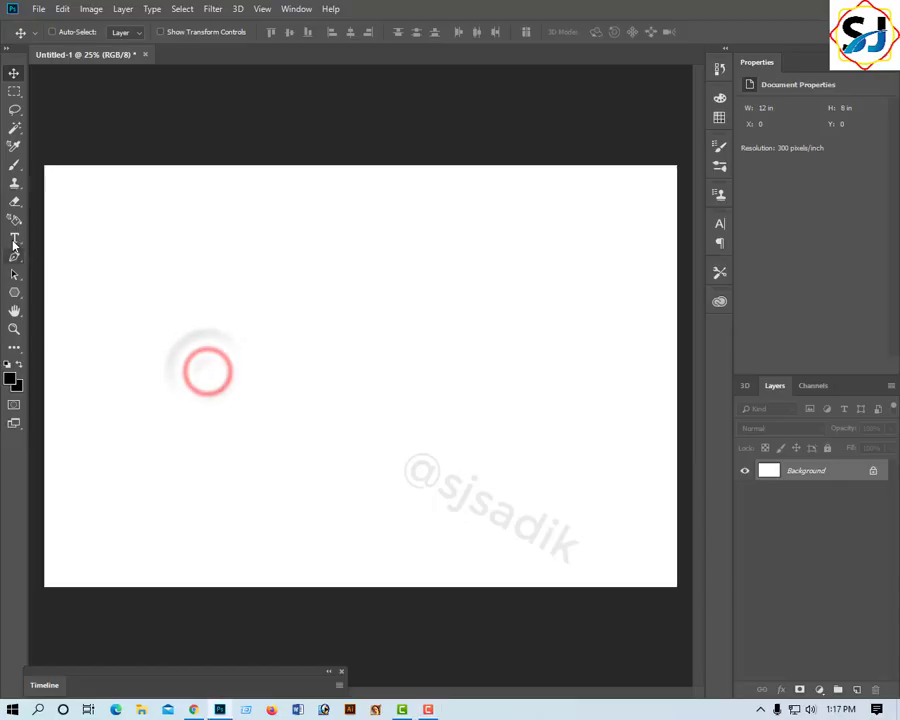
Add the text JORNA in 72 pt Lucida Sans Typewriter Bold and drag it near the canvas centre
left_click(14, 237)
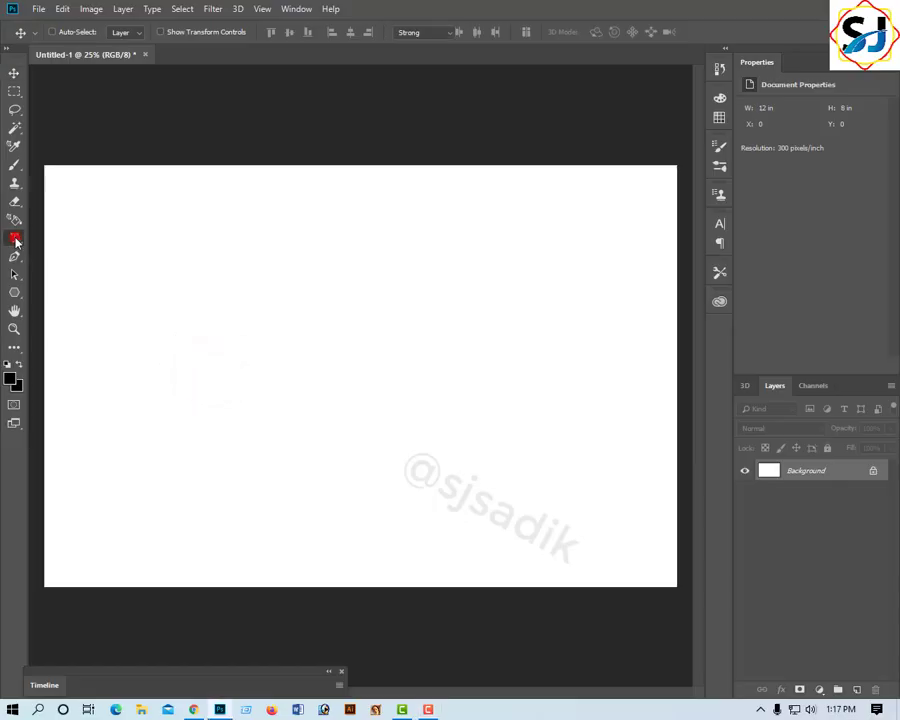
left_click(271, 363)
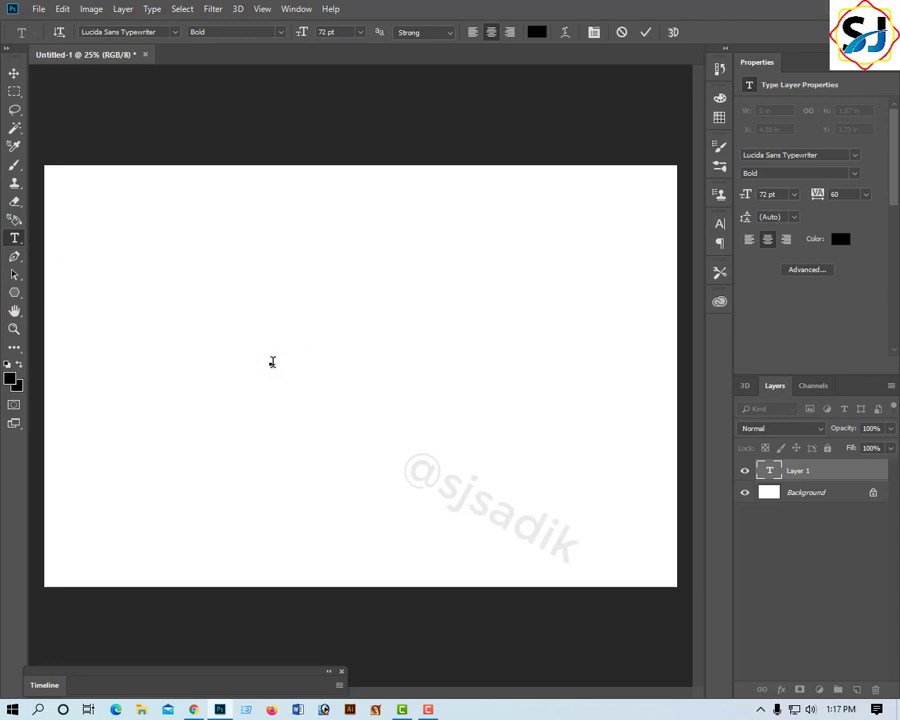
type("JOR")
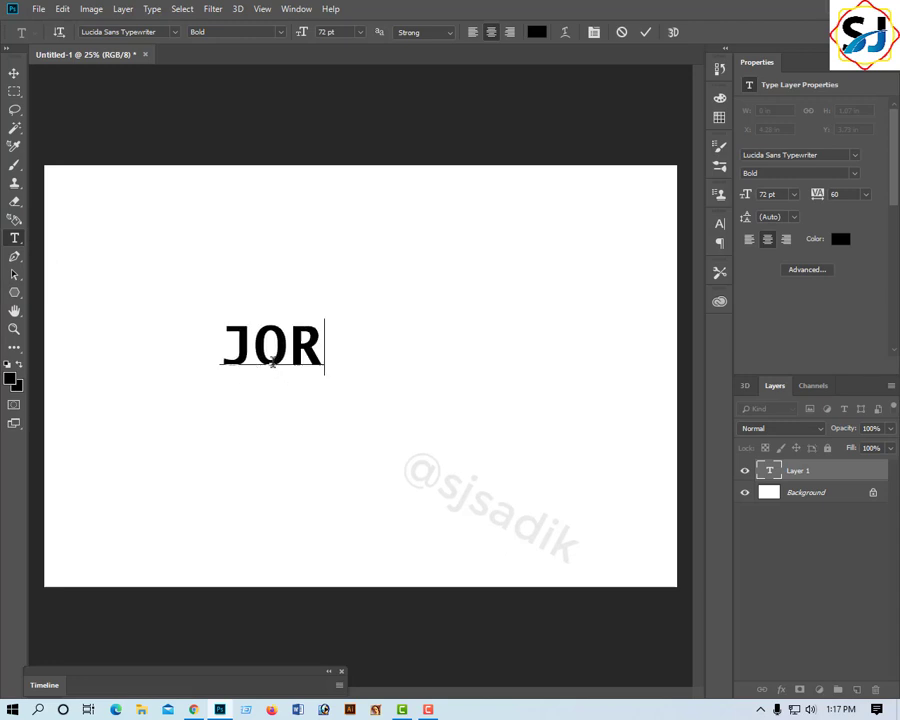
type("NA")
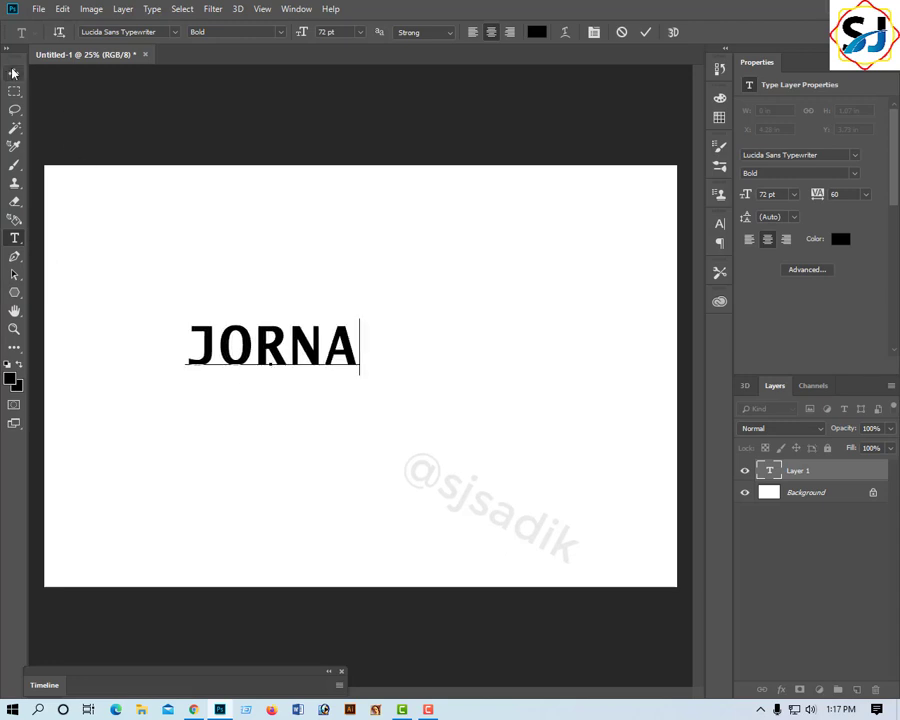
left_click(12, 72)
mouse_move(290, 332)
left_mouse_down()
mouse_move(386, 370)
mouse_move(352, 382)
left_mouse_up()
Zoom out and scale JORNA up to about 251%, then nudge it right
key("ctrl+minus")
key("ctrl+t")
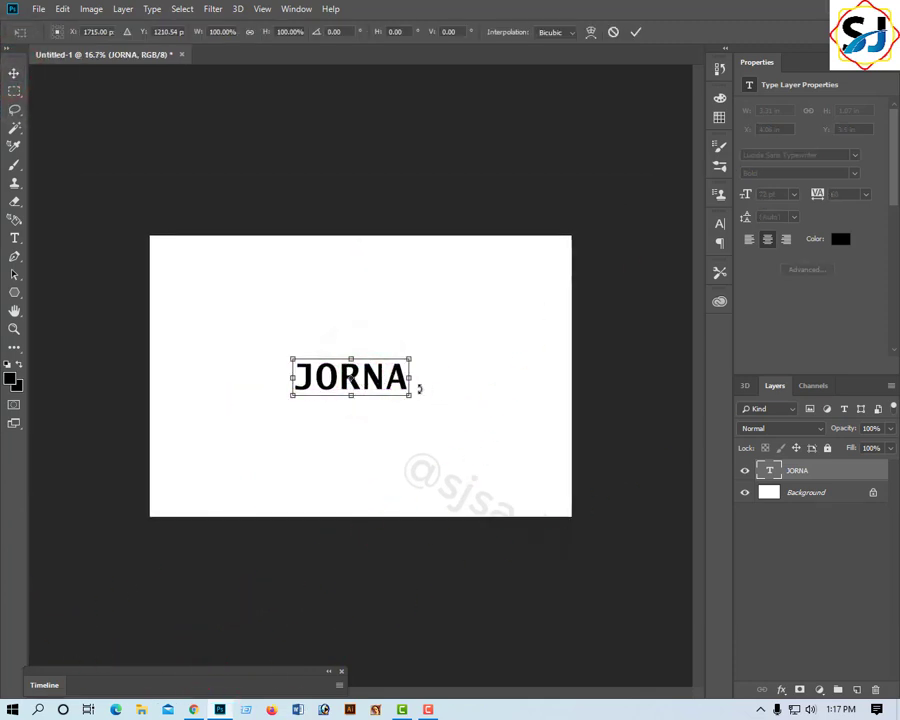
left_click_drag(410, 397, 491, 447)
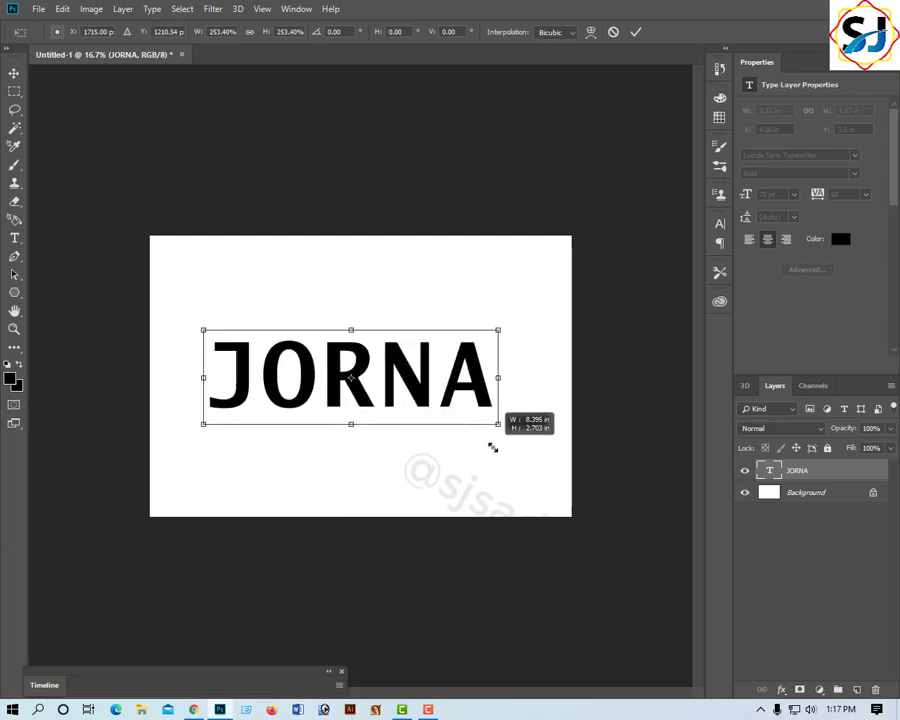
key("Return")
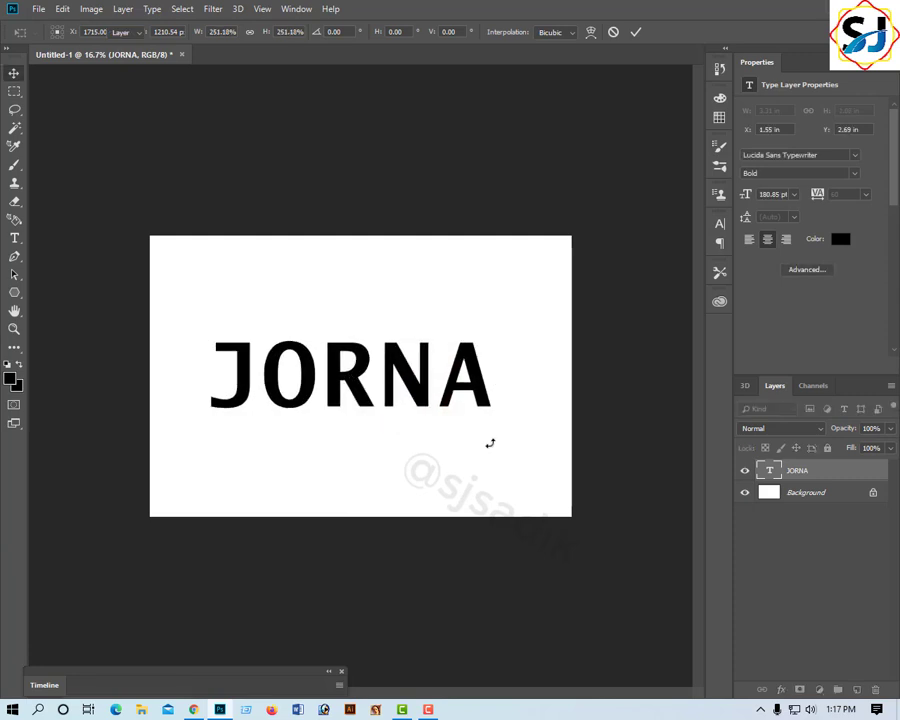
left_click_drag(406, 388, 418, 392)
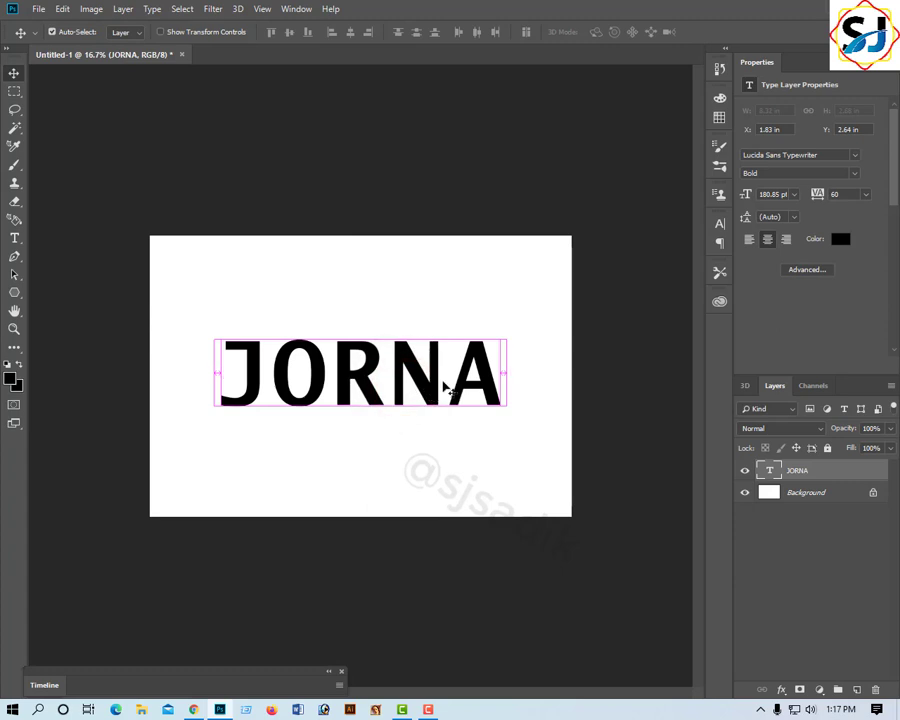
Stretch JORNA to about 110% width and re-centre it on the canvas
key("ctrl+t")
left_click_drag(509, 376, 516, 326)
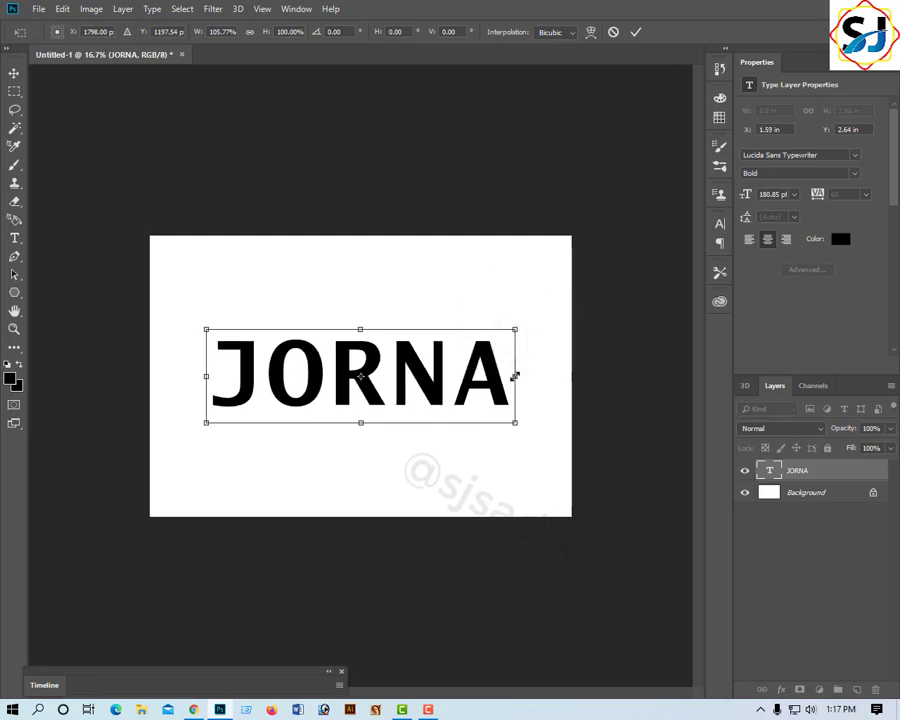
left_click_drag(514, 375, 520, 329)
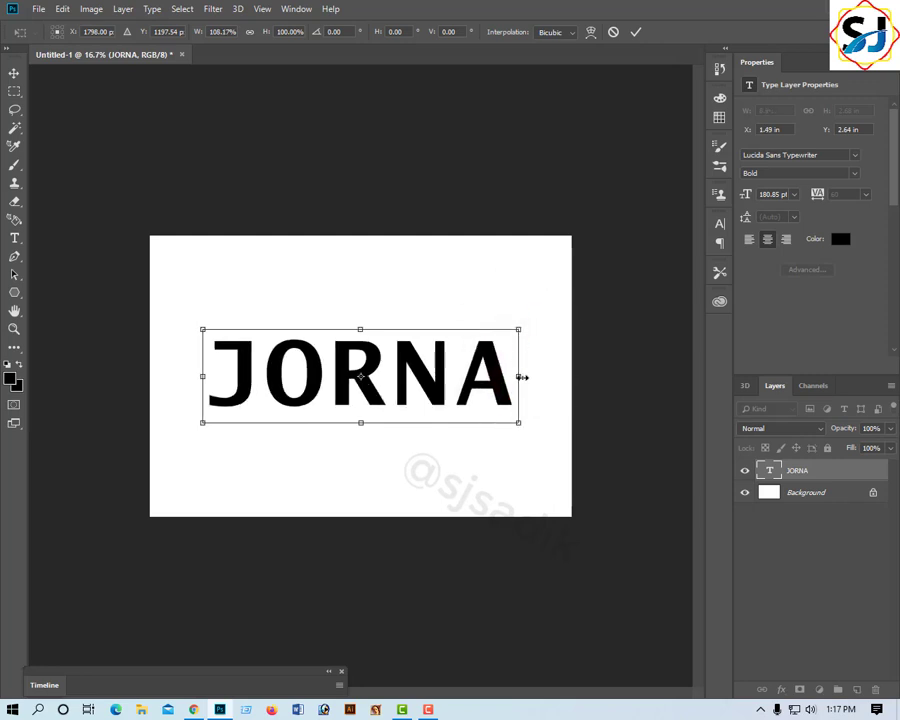
left_click_drag(520, 374, 520, 330)
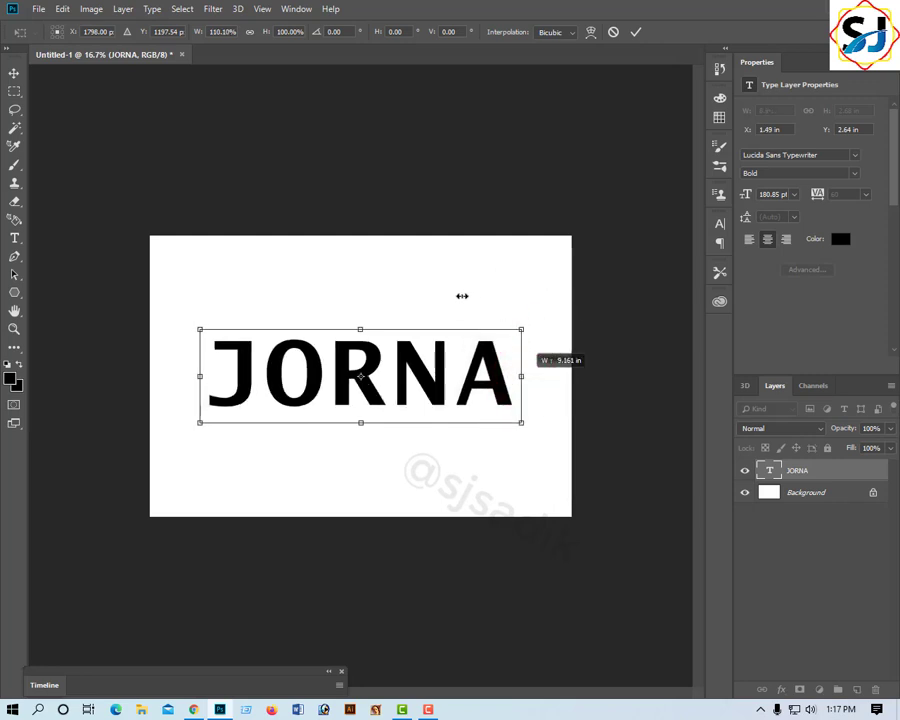
left_click_drag(462, 296, 459, 295)
left_click(634, 31)
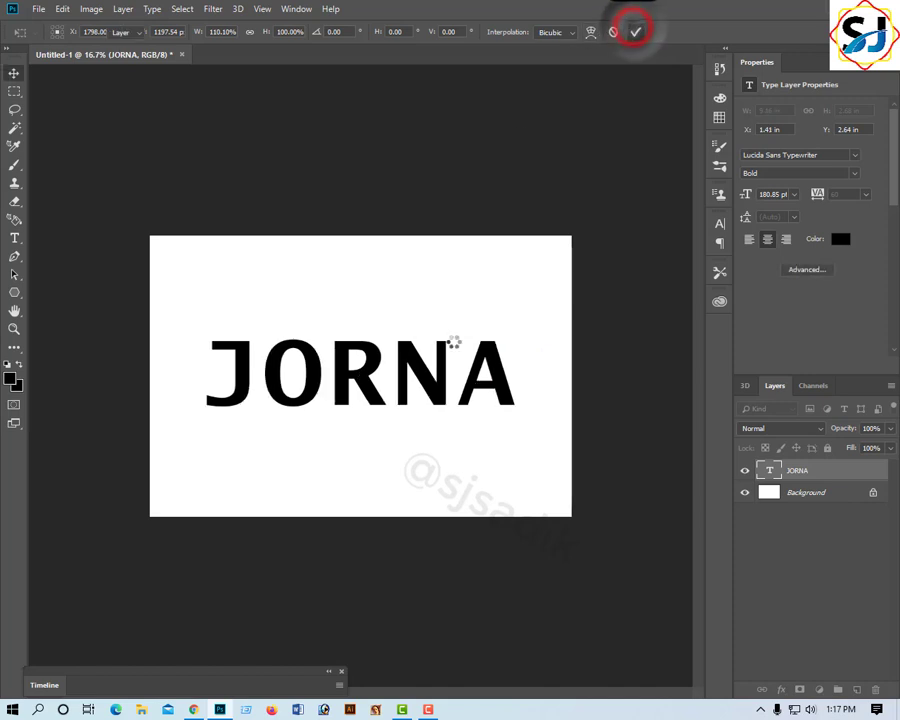
left_click(400, 368)
left_click_drag(401, 372, 406, 380)
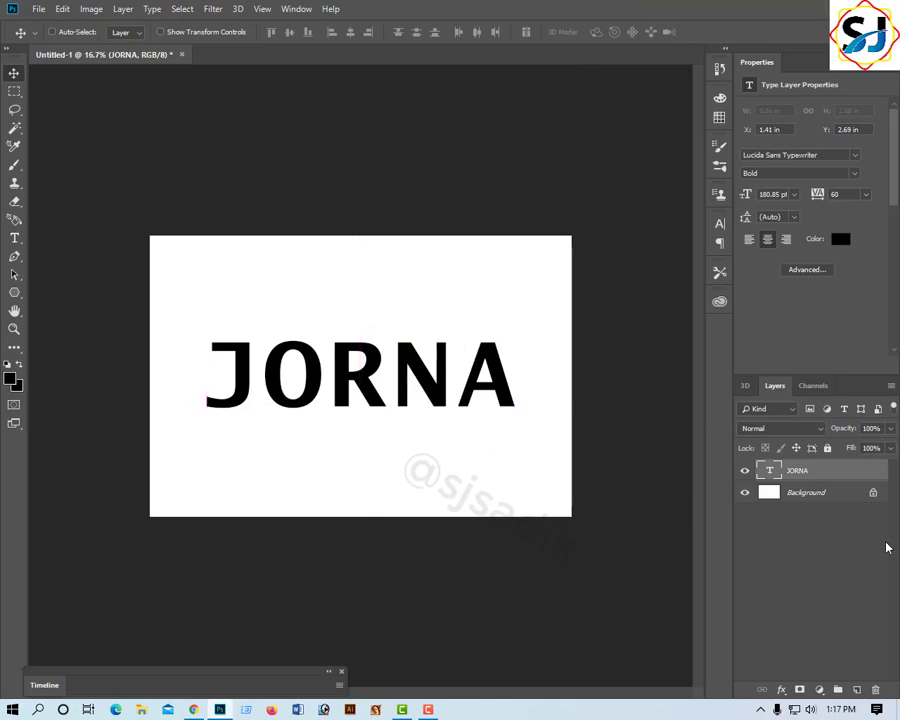
Duplicate the JORNA text layer with Ctrl+J and rasterize the type on JORNA copy
left_click(812, 524)
double_click(806, 472)
key("ctrl+j")
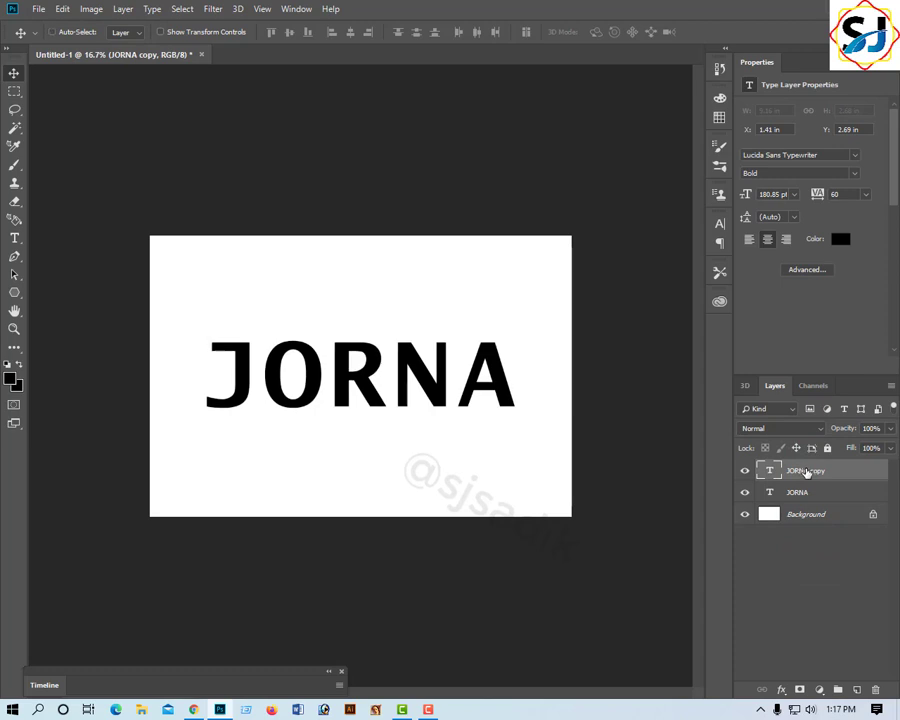
right_click(806, 472)
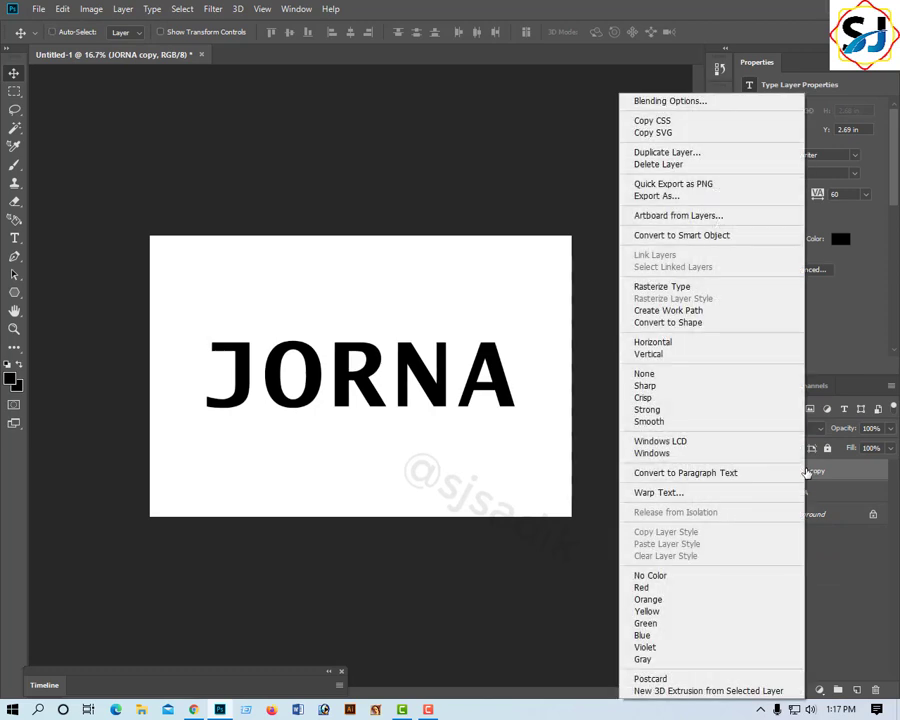
left_click(686, 288)
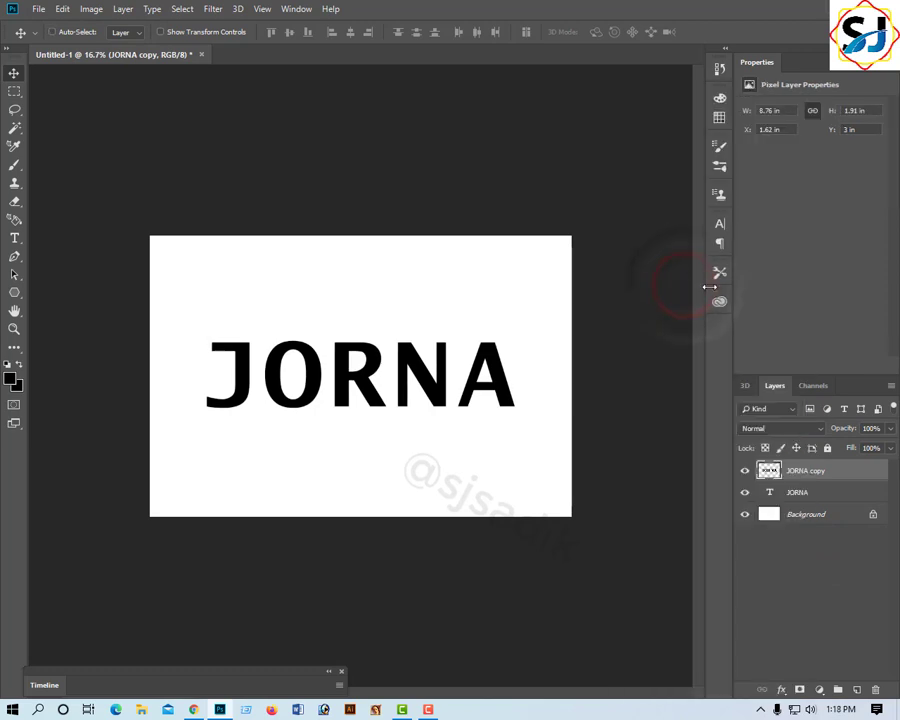
Set the Brush tool to a 26 px Hard Round tip at 100% hardness
left_click(15, 170)
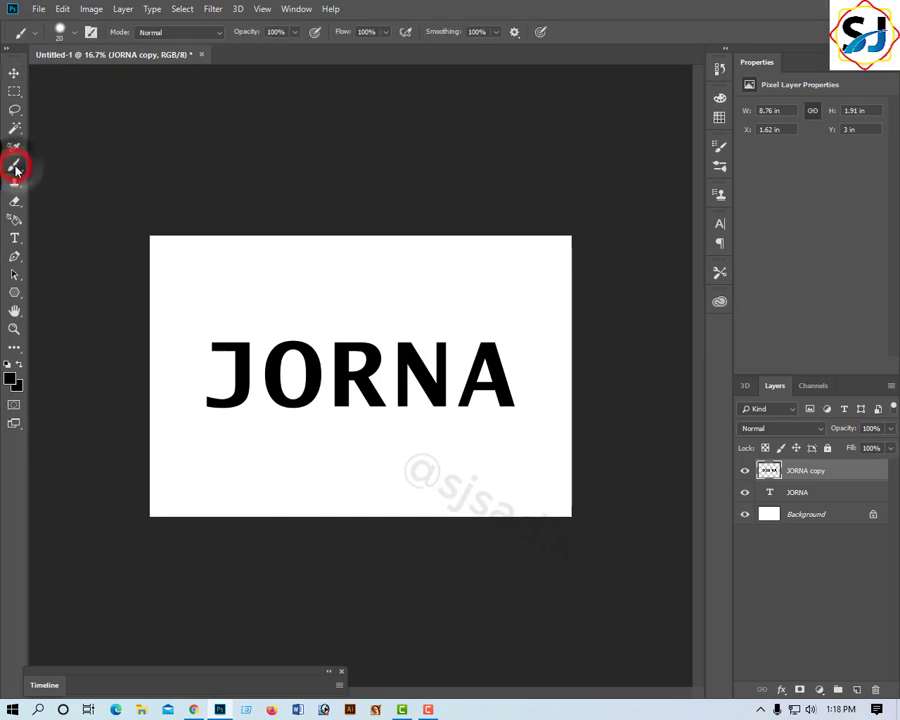
left_click(76, 32)
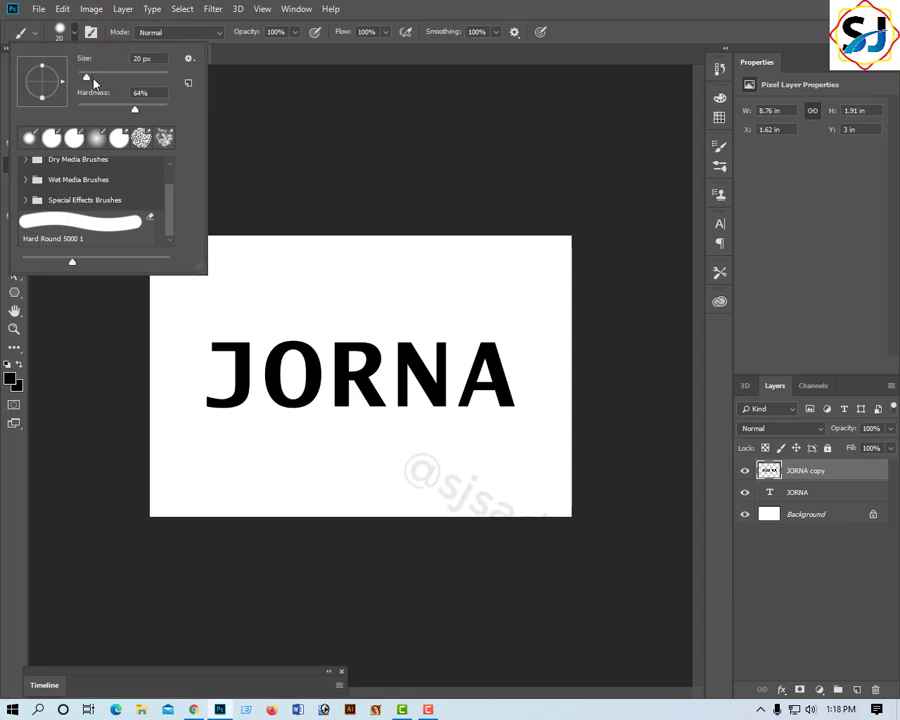
left_click_drag(88, 78, 124, 78)
type("100")
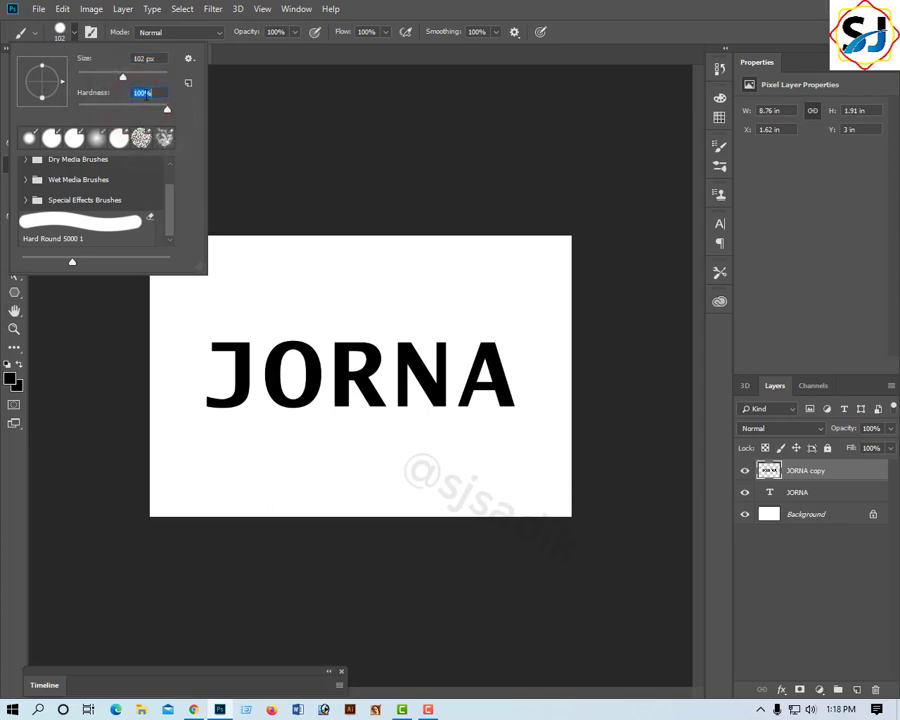
left_click_drag(122, 77, 89, 77)
left_click(168, 111)
left_click(202, 306)
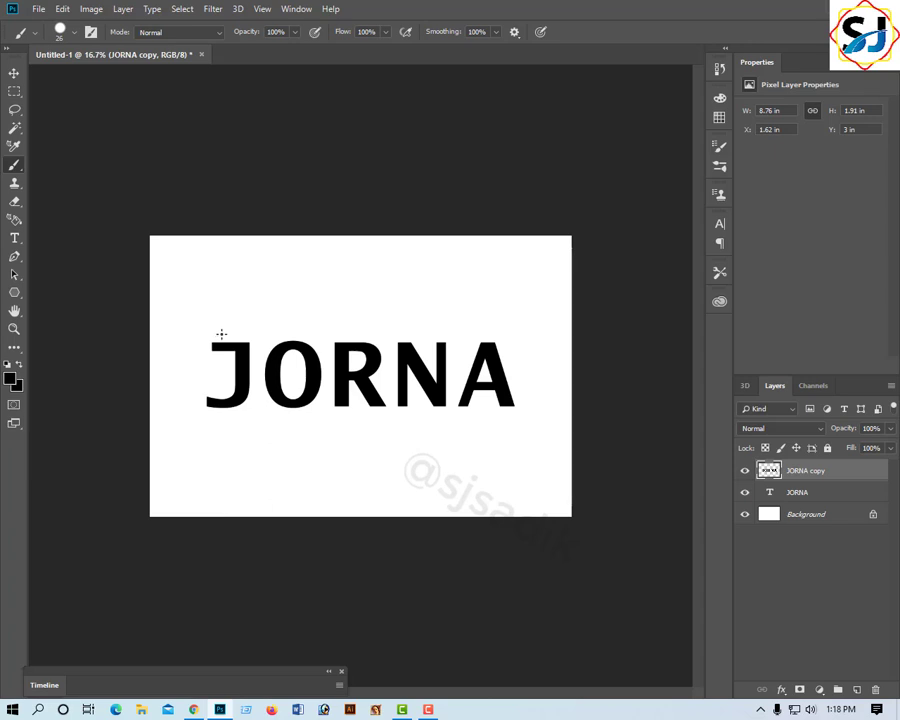
Zoom in on the lettering and test a drip under the J, then undo it
left_click(229, 413)
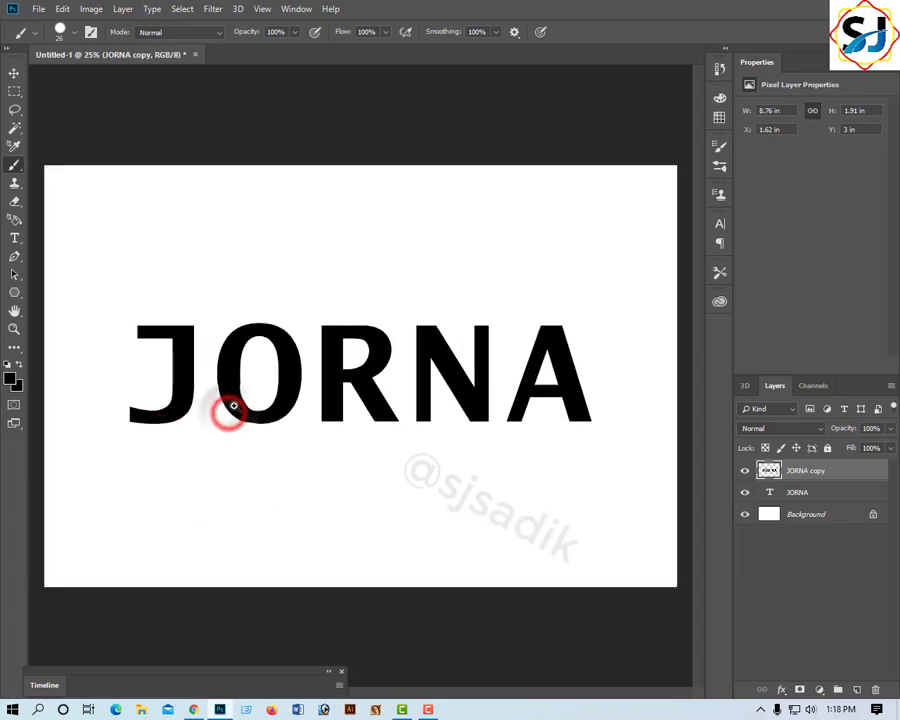
left_click(178, 419)
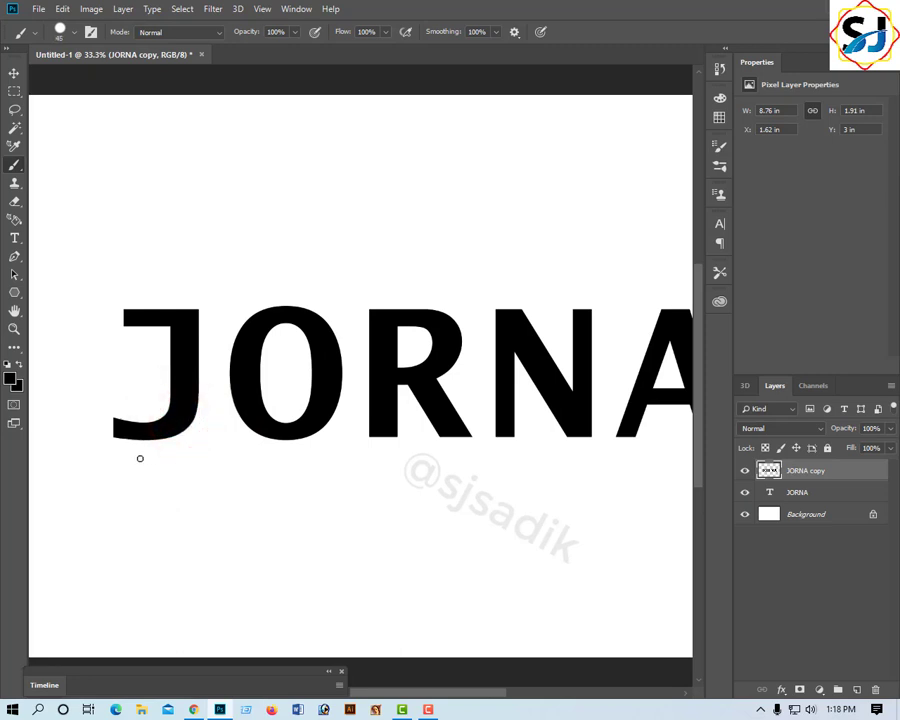
key("ctrl+plus")
left_click_drag(93, 470, 494, 464)
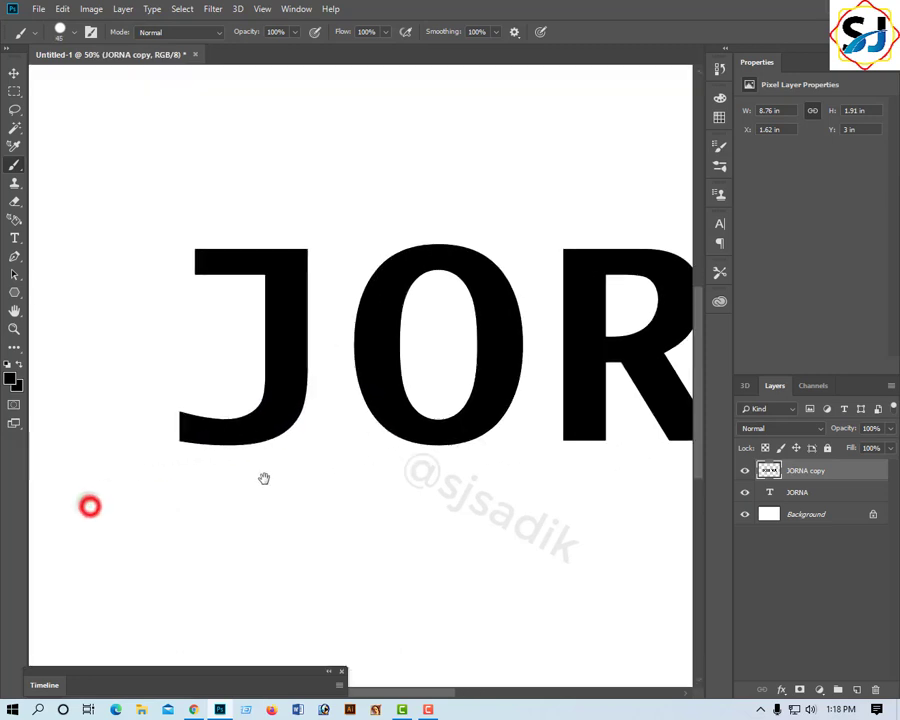
key("ctrl+minus")
key("ctrl+minus")
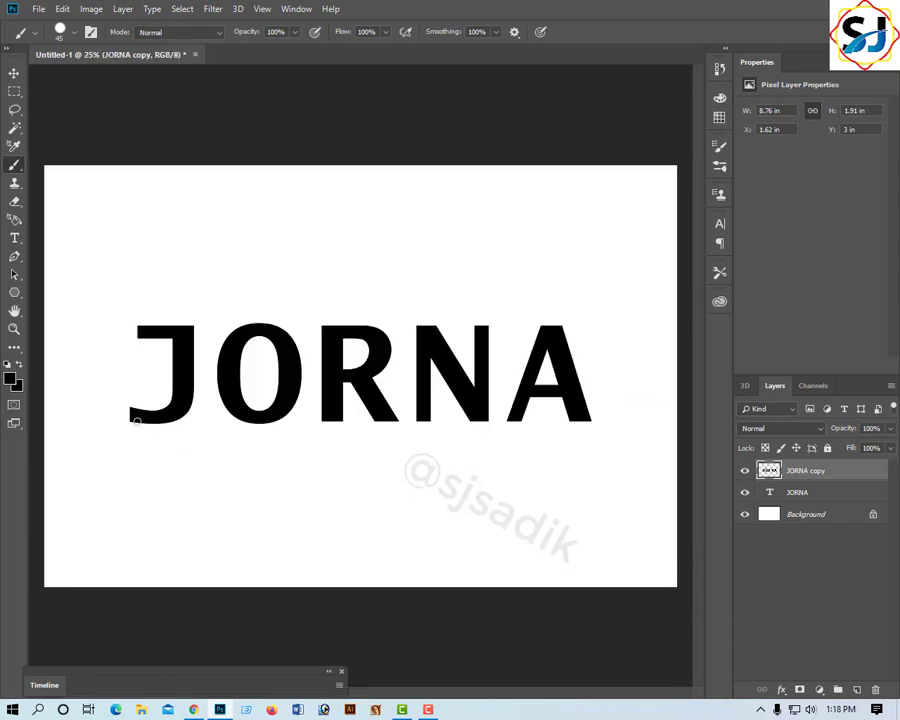
left_click_drag(136, 421, 136, 483)
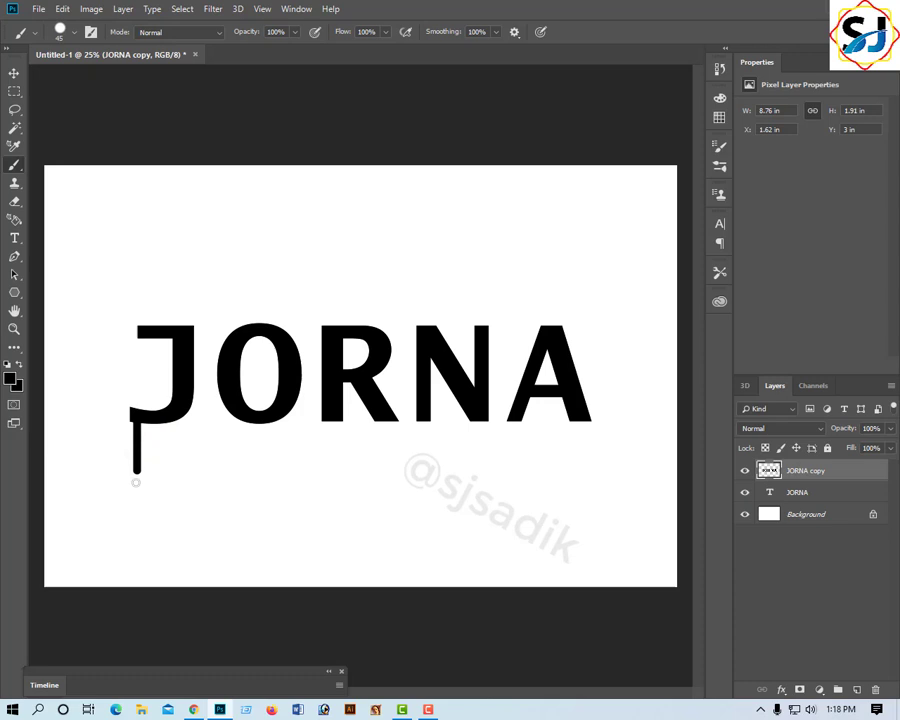
key("ctrl+z")
Use a smaller brush at 95% hardness to paint two drips under J and one under O
left_click(74, 33)
left_click_drag(99, 80, 87, 87)
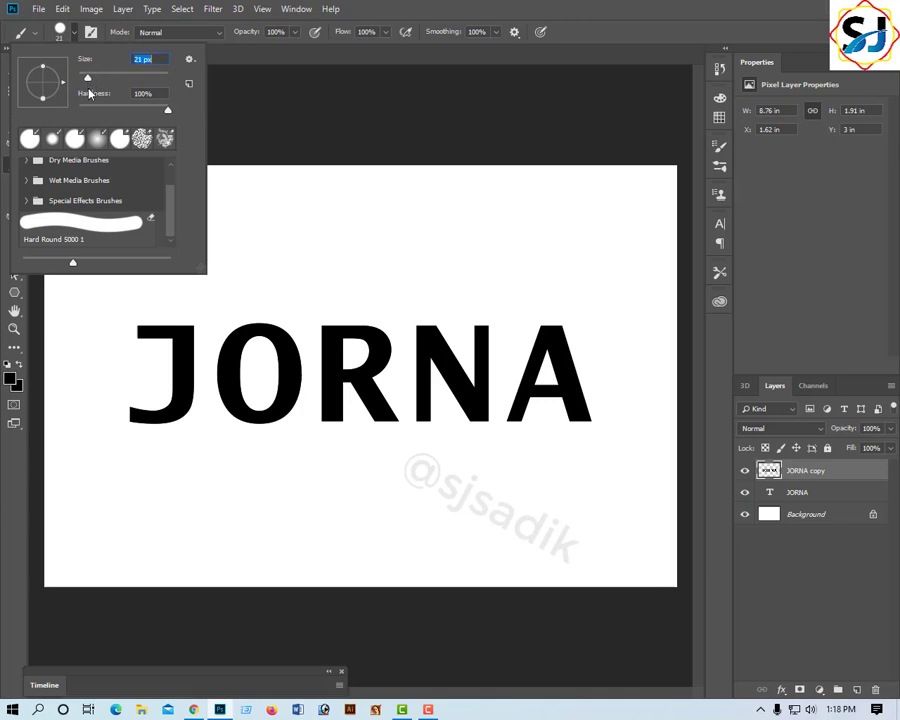
left_click_drag(168, 110, 163, 110)
left_click(137, 418)
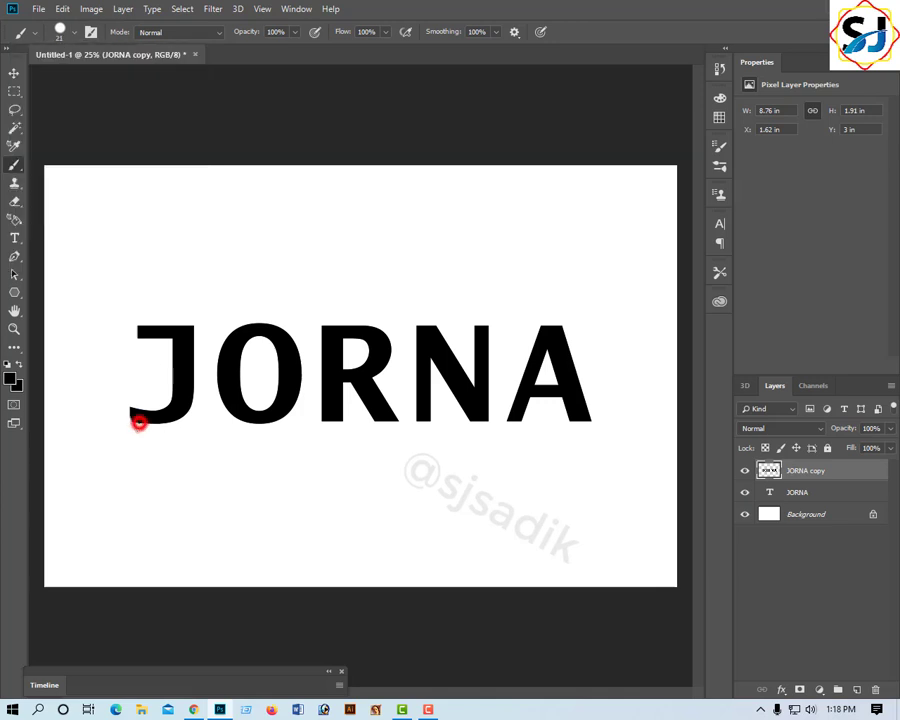
left_click_drag(138, 420, 137, 472)
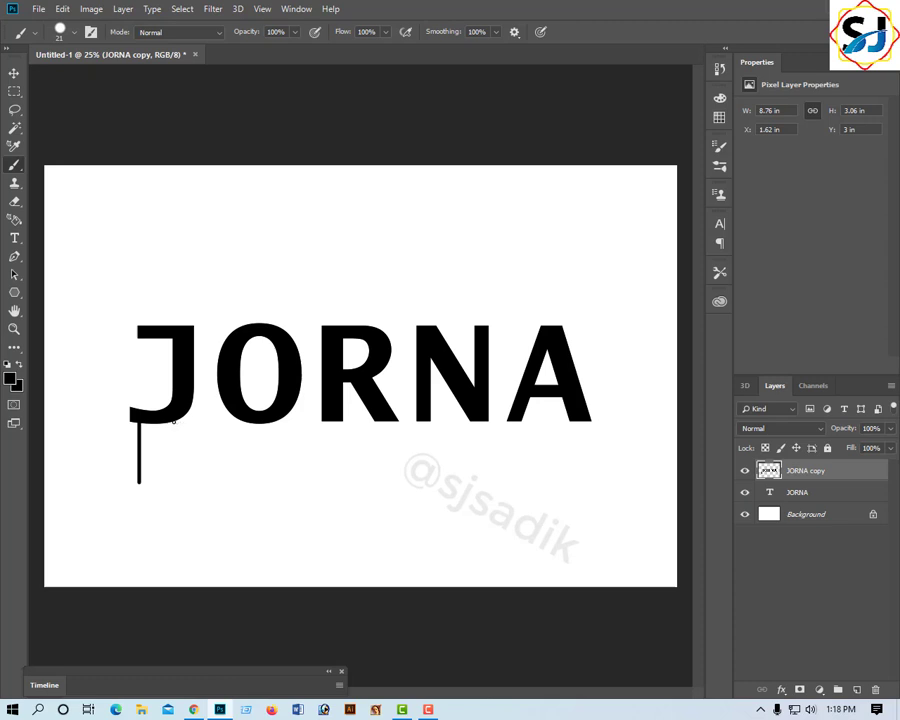
left_click_drag(173, 420, 173, 468)
left_click_drag(243, 420, 243, 474)
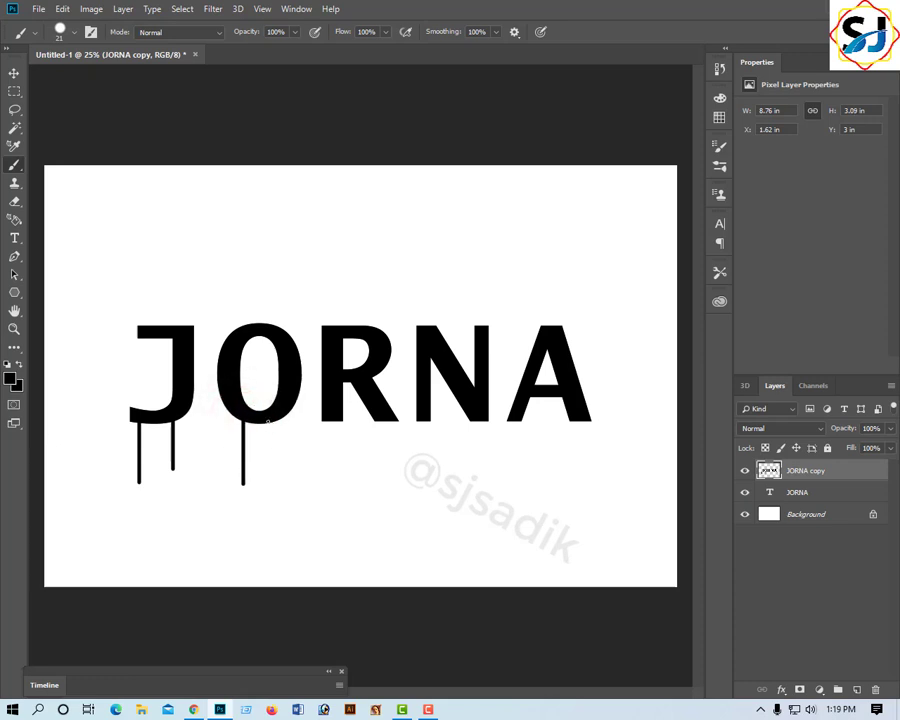
Paint vertical drips under the O, both R strokes, both N stems and both A legs
left_click_drag(267, 421, 268, 473)
left_click_drag(326, 421, 327, 468)
left_click_drag(385, 420, 386, 462)
left_click_drag(422, 419, 422, 488)
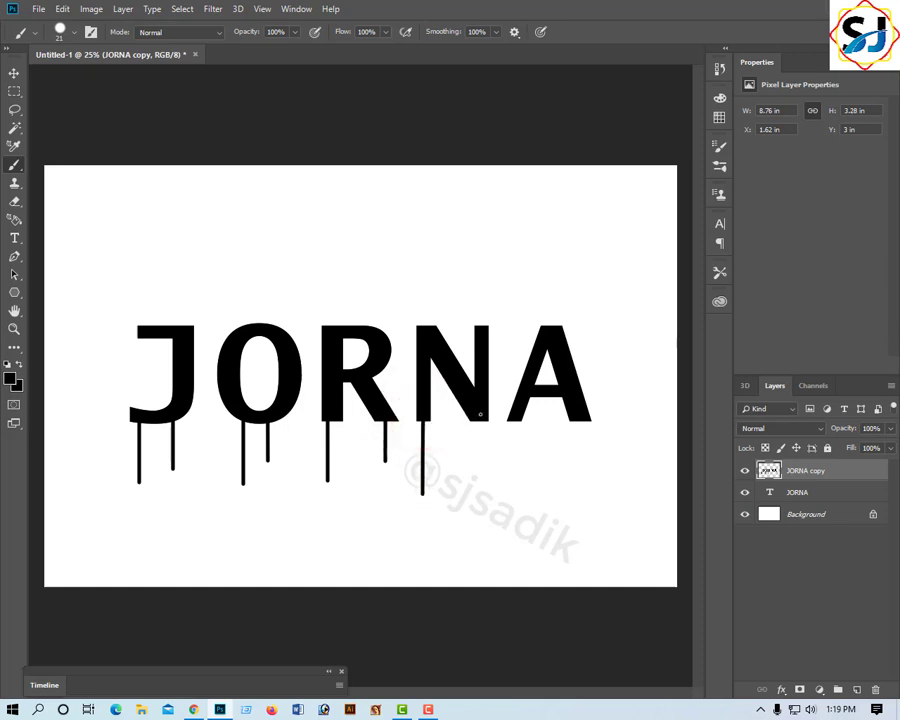
left_click_drag(479, 418, 479, 475)
left_click_drag(513, 418, 513, 462)
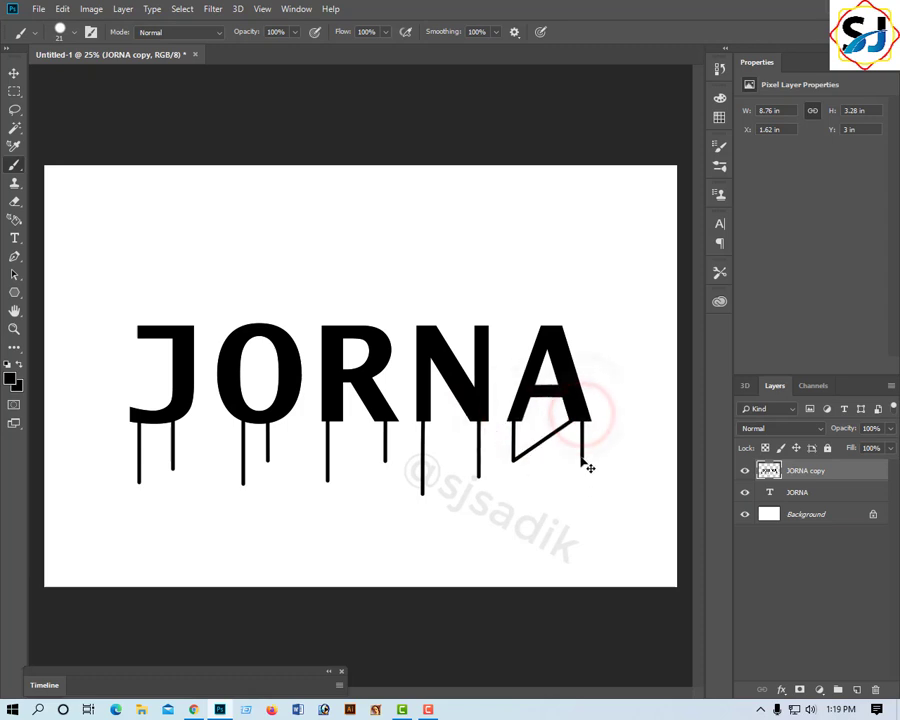
left_click_drag(577, 419, 577, 483)
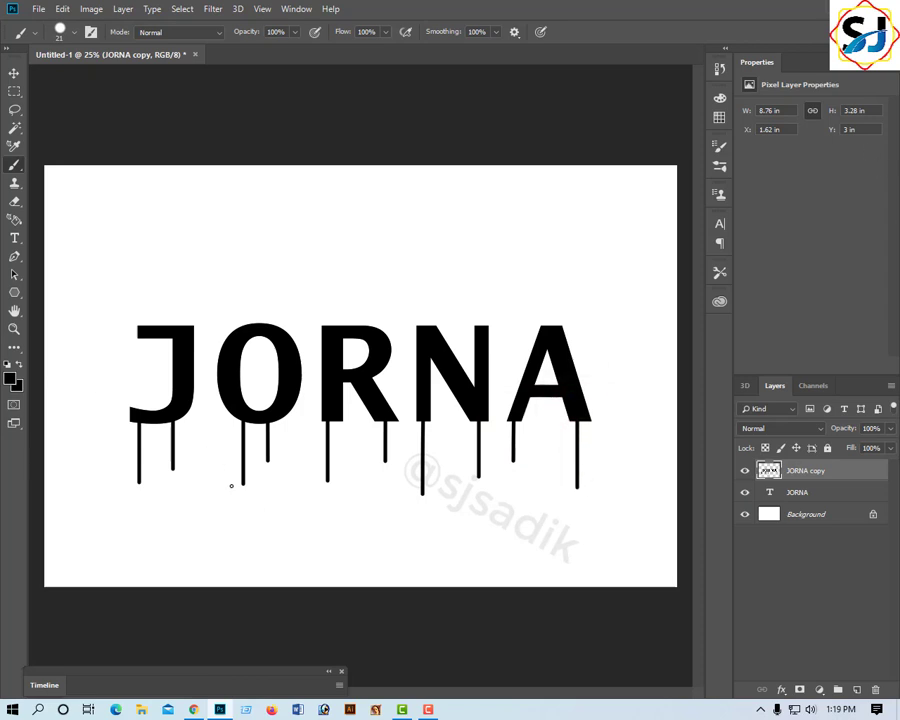
Zoom in to 100% on the drip below the A's right leg
left_click(571, 487)
left_click(583, 530)
left_click(582, 528)
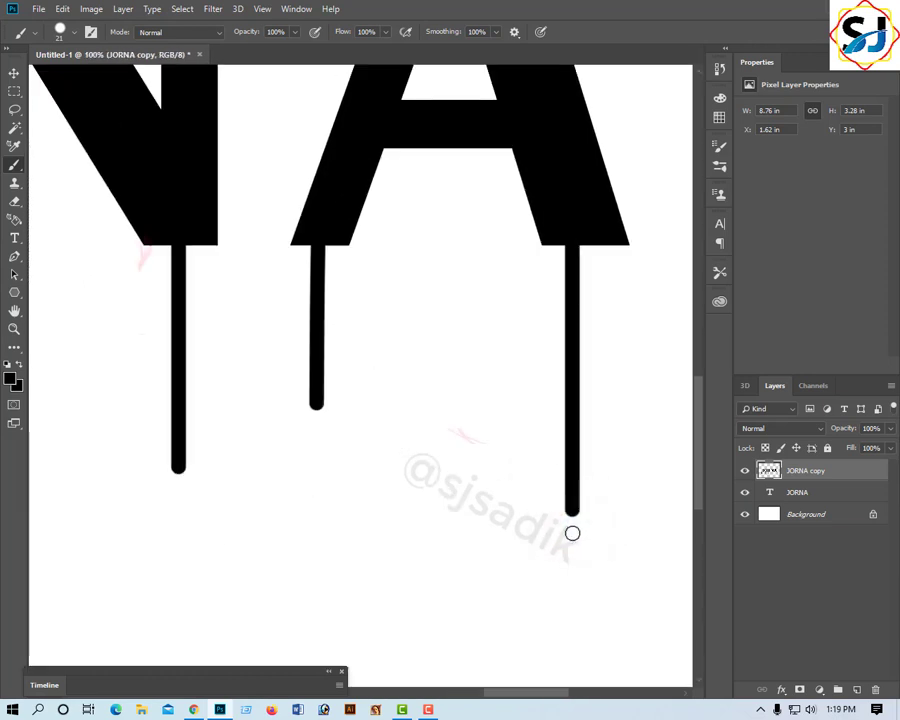
Set the brush to 70% hardness and 18 px, then dot droplets below the A's drips
left_click(74, 33)
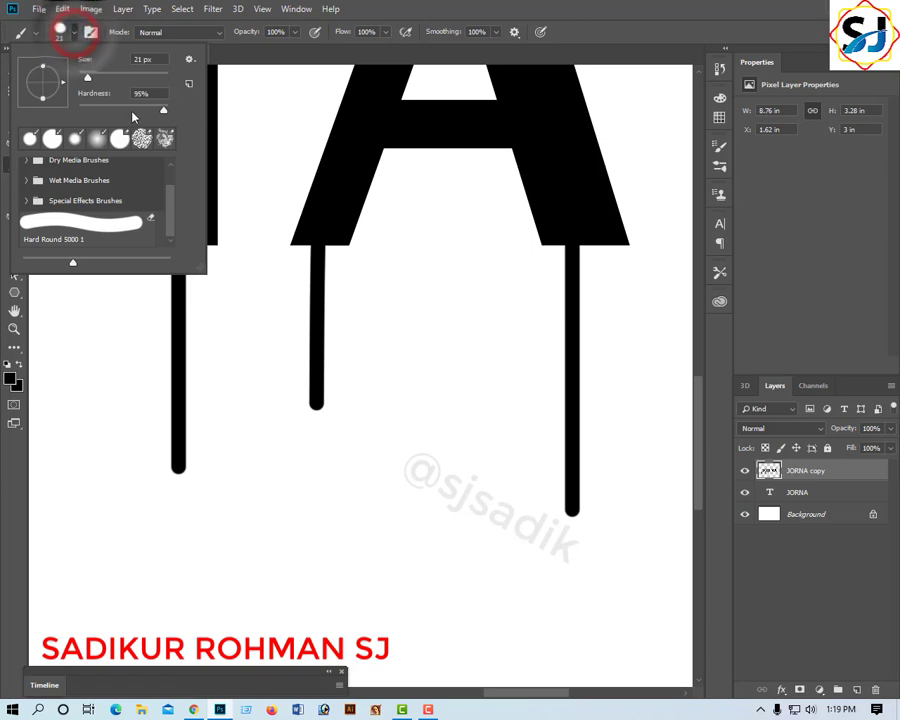
left_click(143, 110)
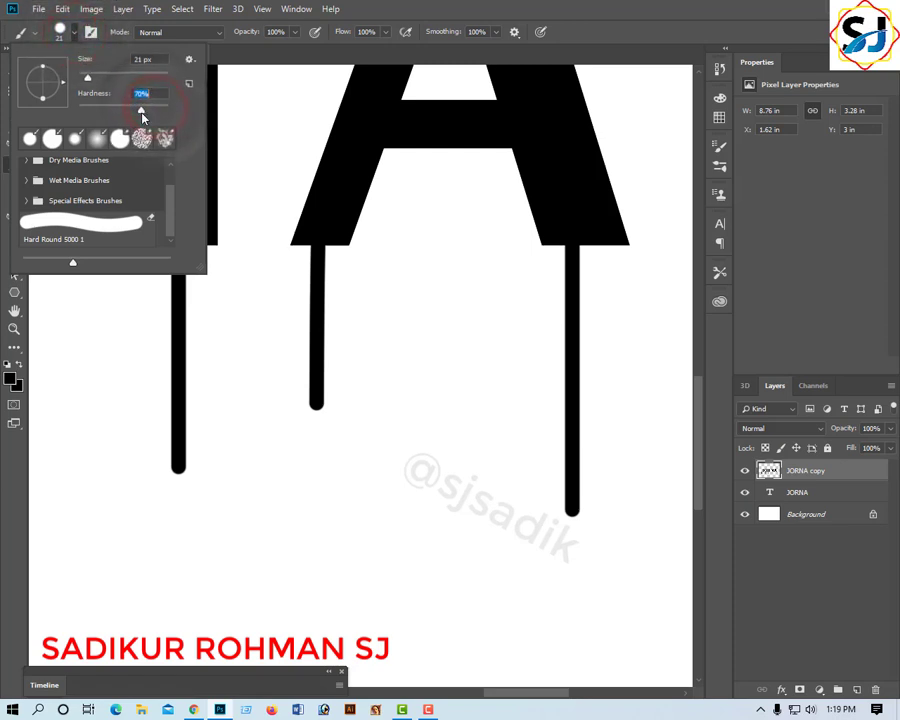
left_click_drag(88, 79, 85, 78)
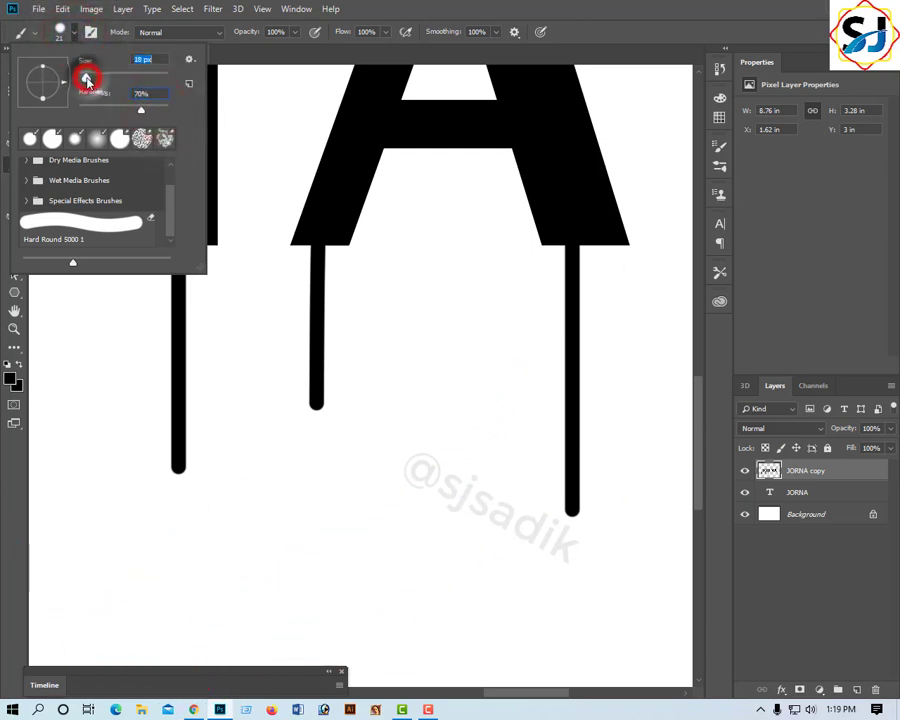
left_click(573, 537)
scroll(584, 500, "down", 2)
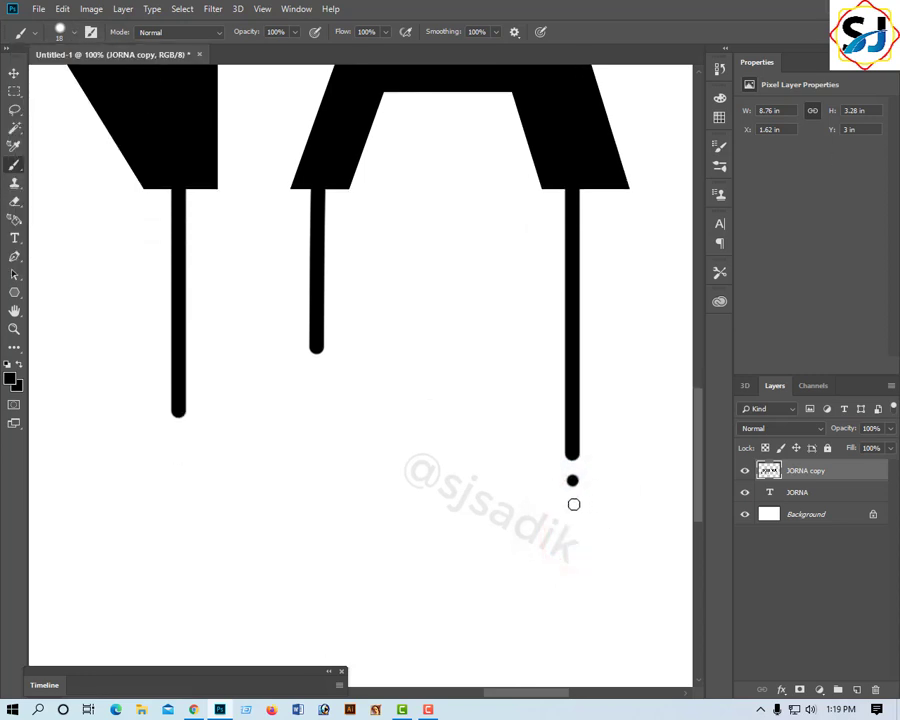
left_click(573, 504)
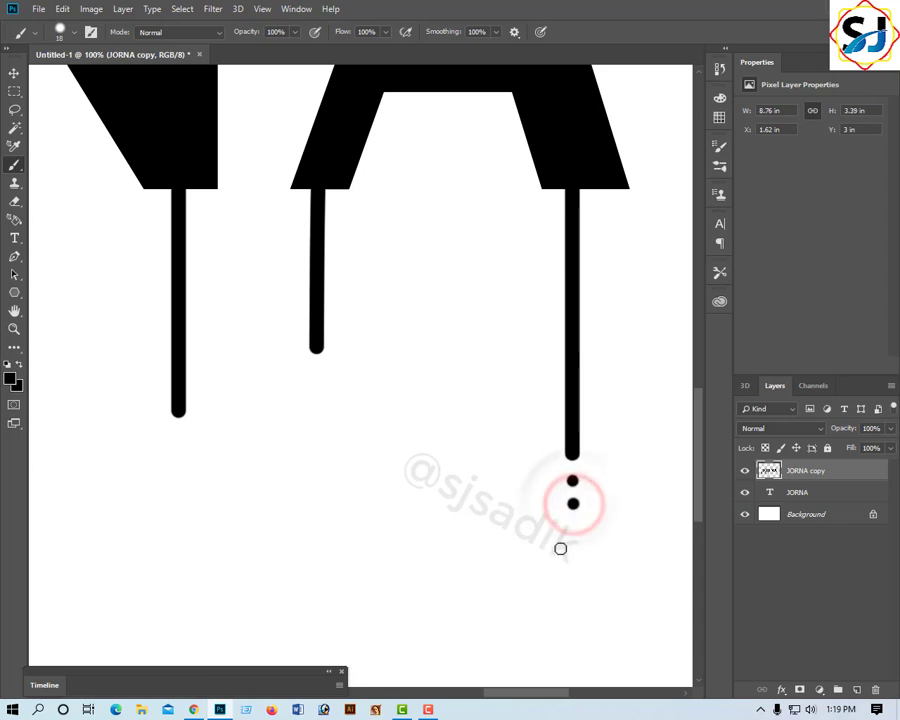
left_click(316, 369)
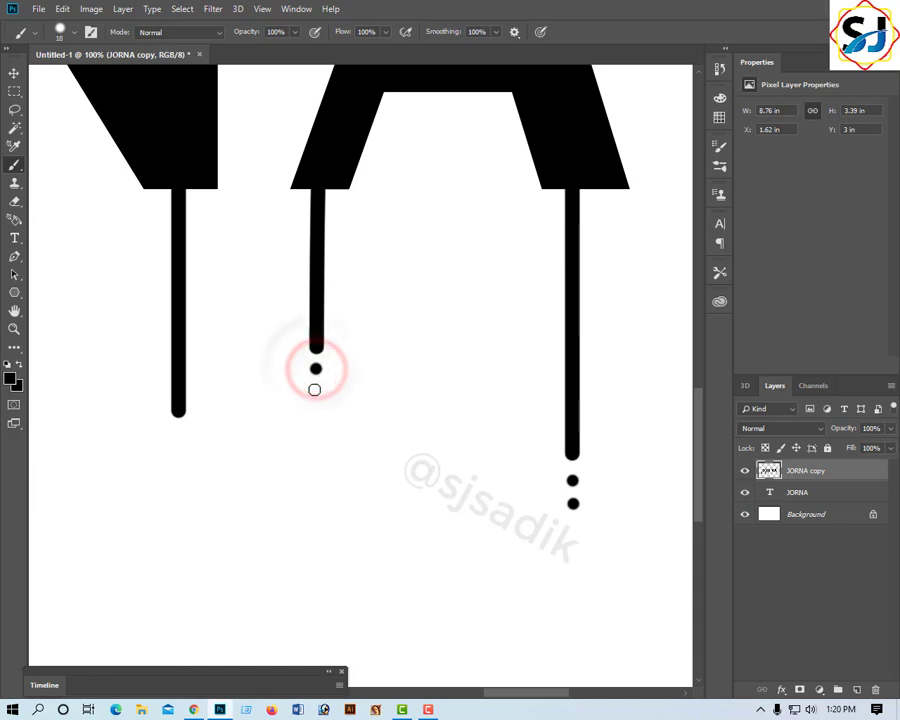
left_click(315, 393)
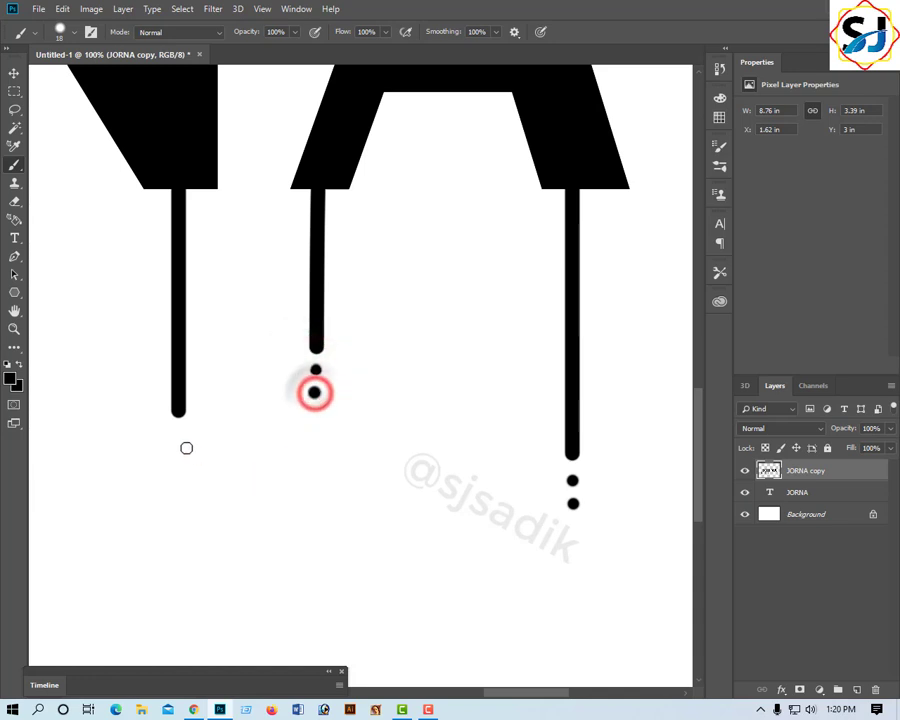
Add droplets below the N's right drip and the R's leg drip
left_click_drag(191, 473, 381, 484)
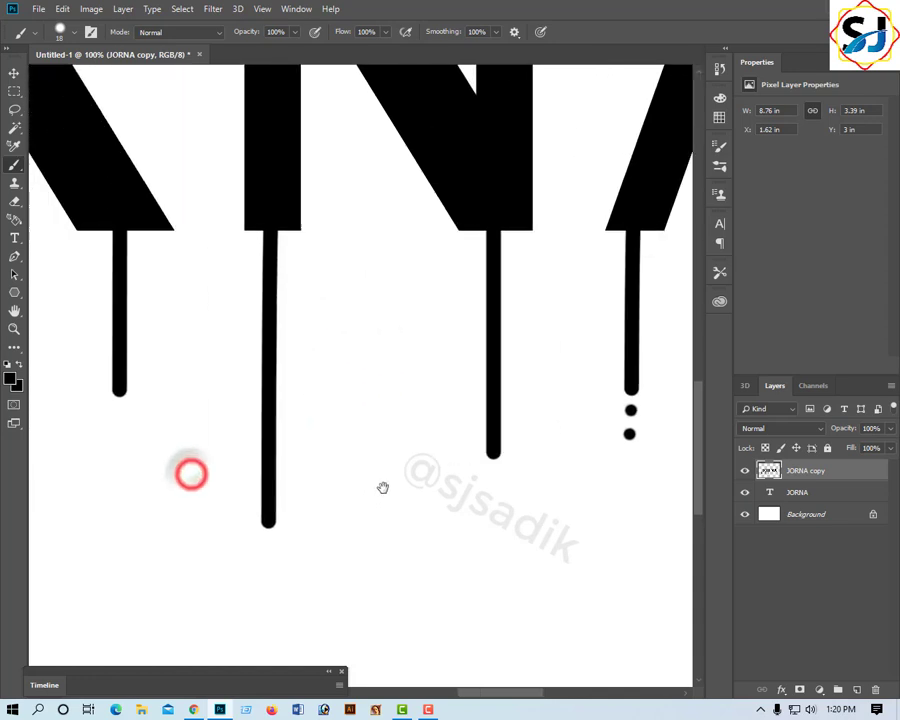
key("ctrl+minus")
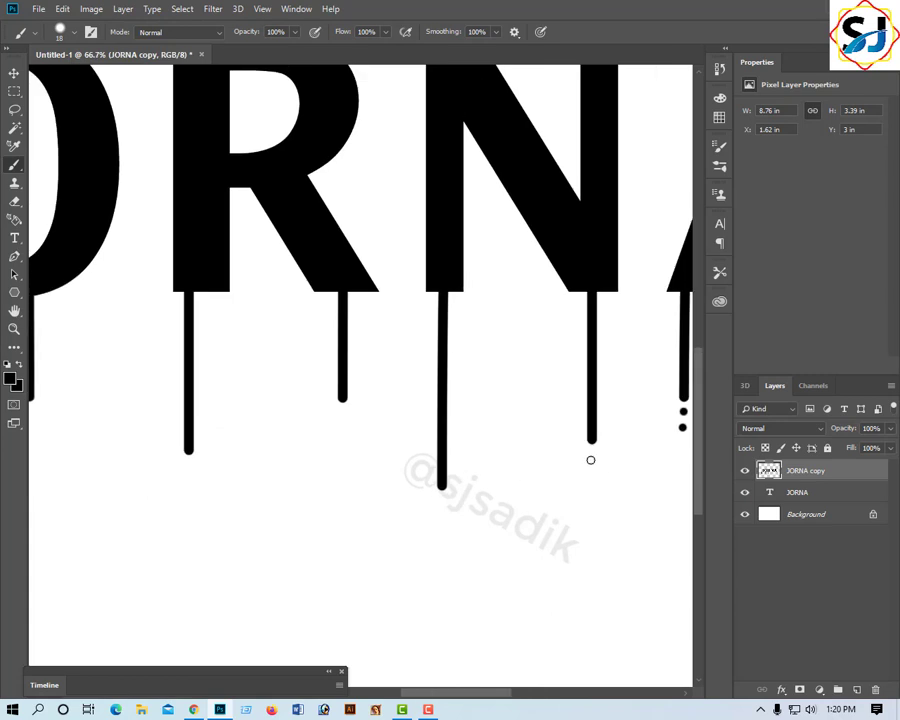
left_click(592, 453)
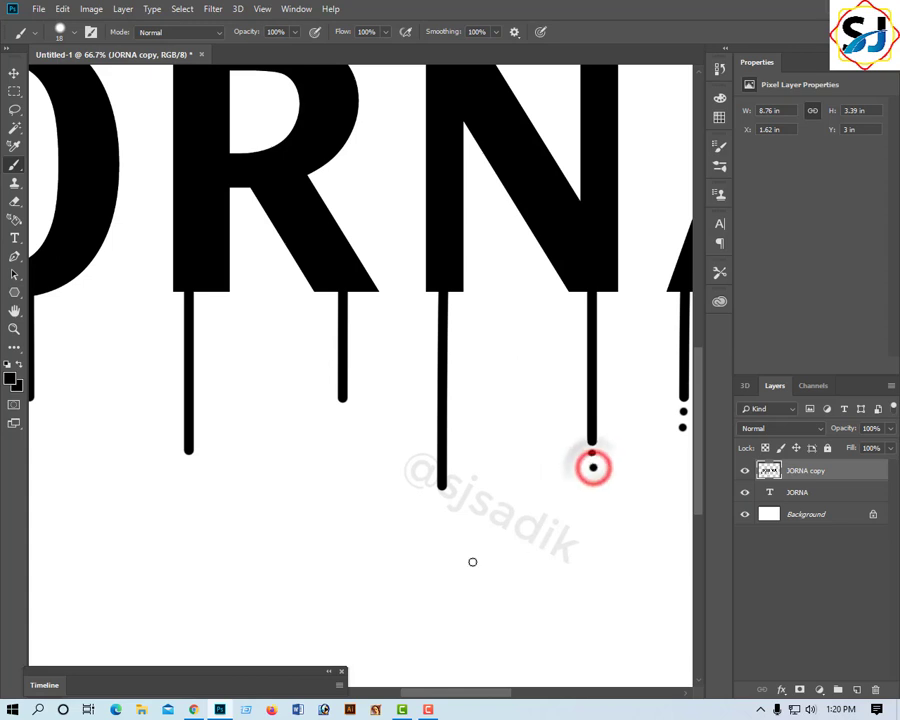
scroll(394, 504, "down", 2)
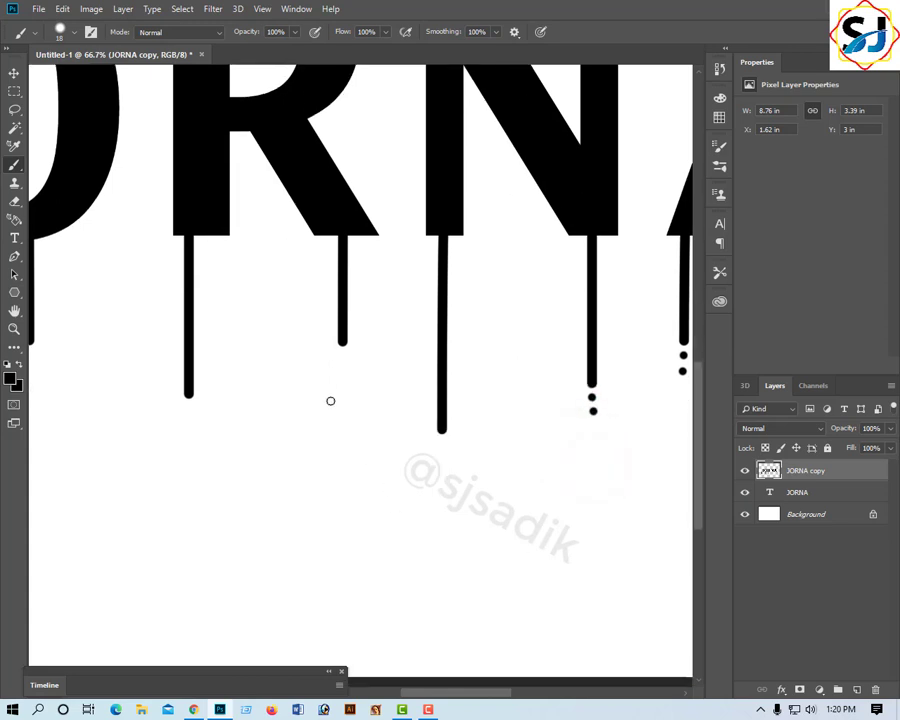
left_click(341, 351)
left_click(340, 367)
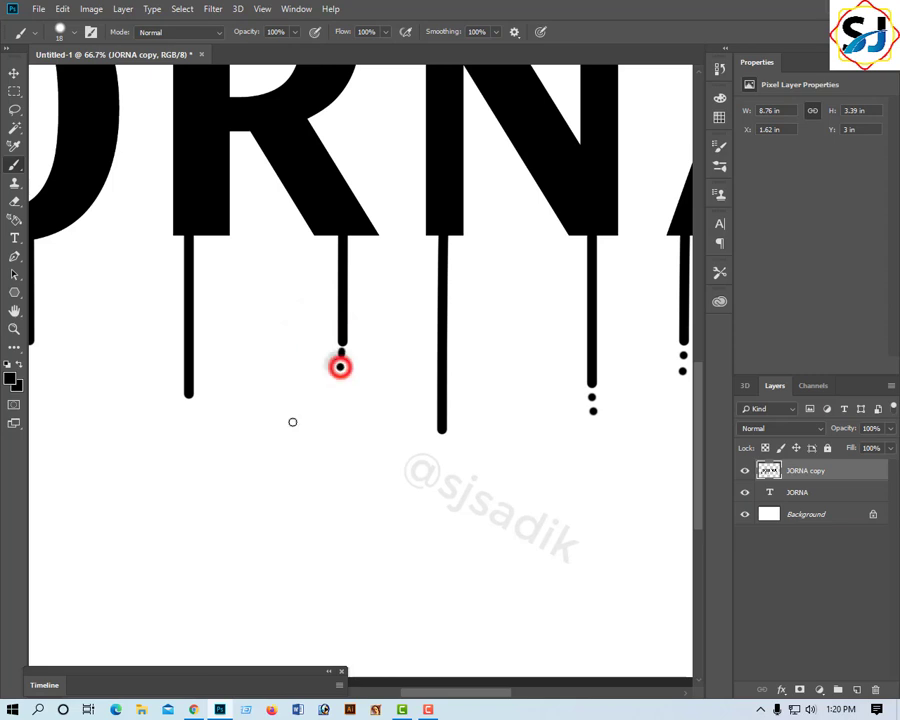
Add droplets below the O's short drip and the J's drip, then zoom out
scroll(194, 432, "down", 1)
key("ctrl+minus")
key("ctrl+minus")
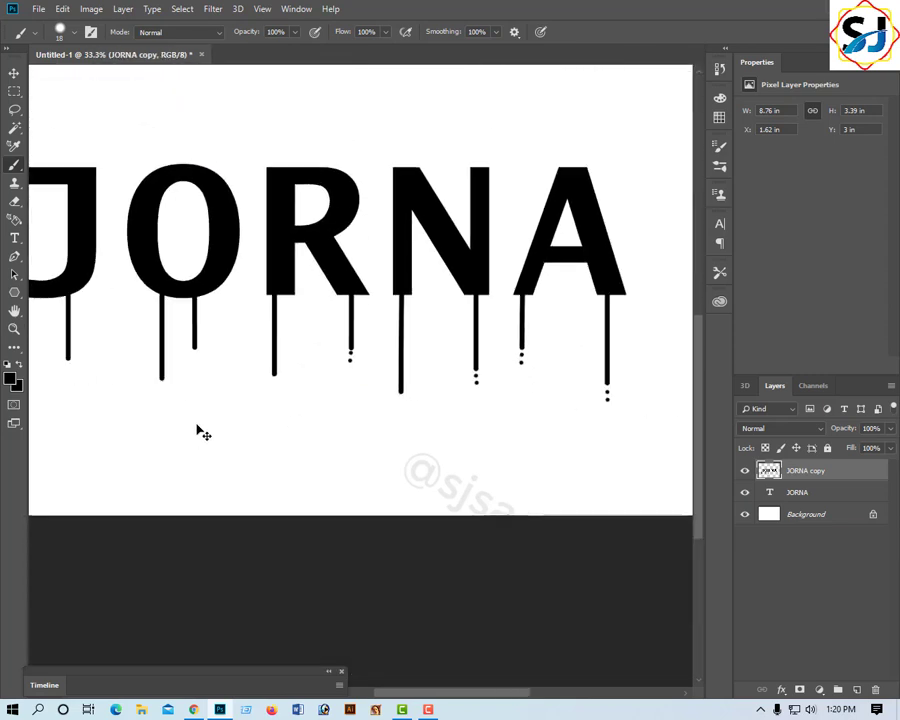
key("ctrl+minus")
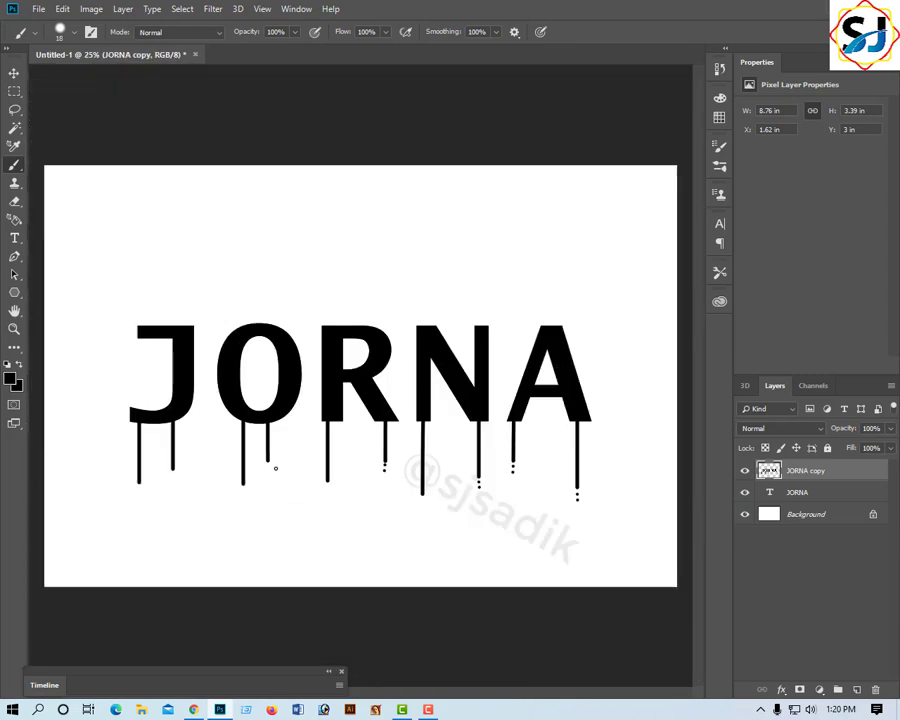
key("ctrl+plus")
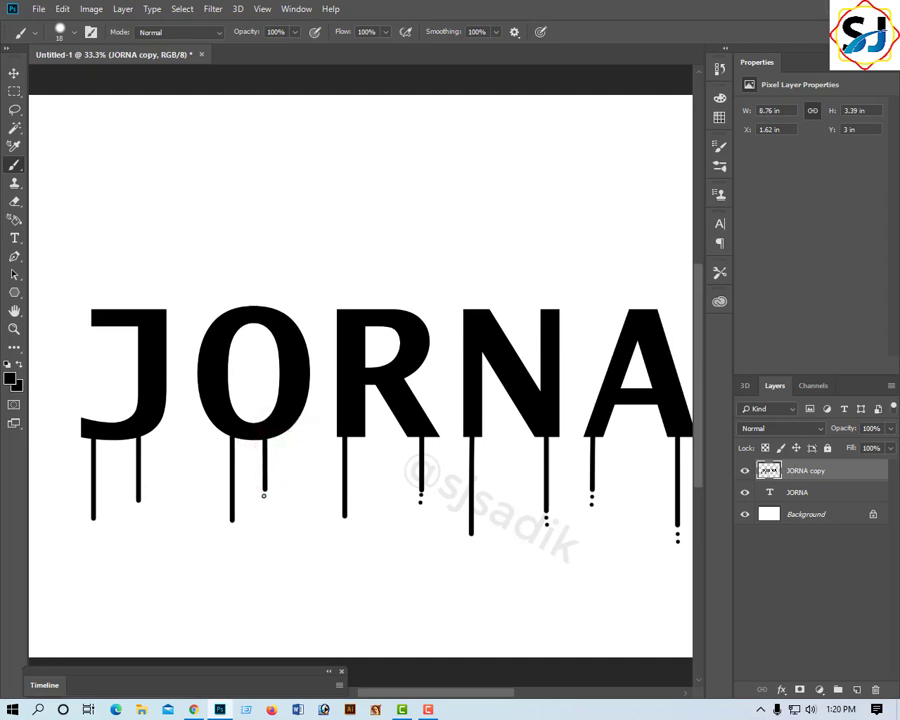
left_click(264, 494)
left_click(264, 505)
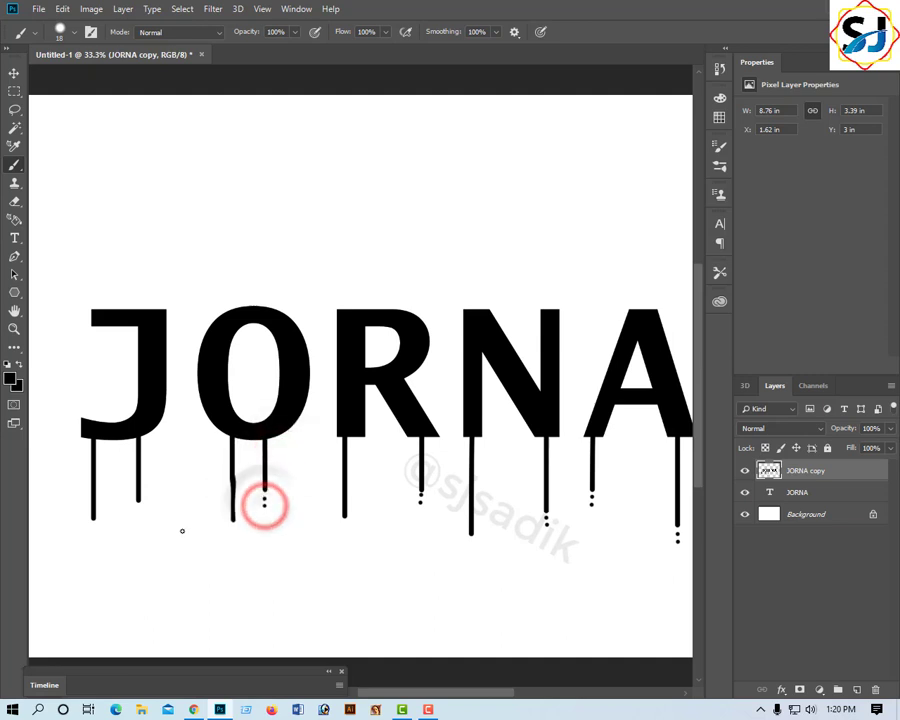
scroll(185, 527, "down", 2)
scroll(188, 527, "down", 1)
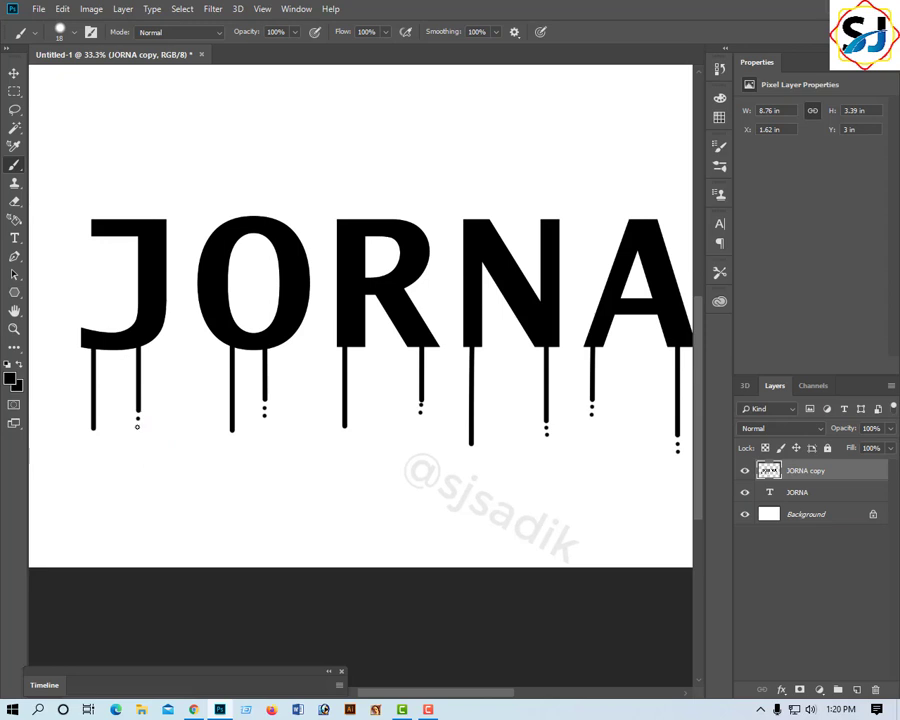
left_click(137, 425)
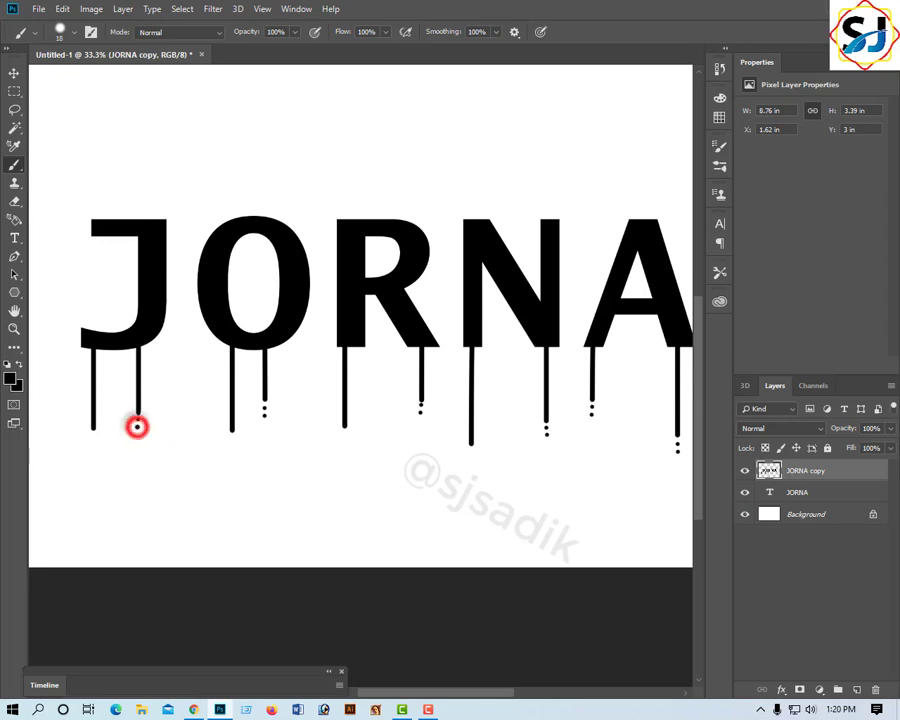
key("ctrl+minus")
key("ctrl+minus")
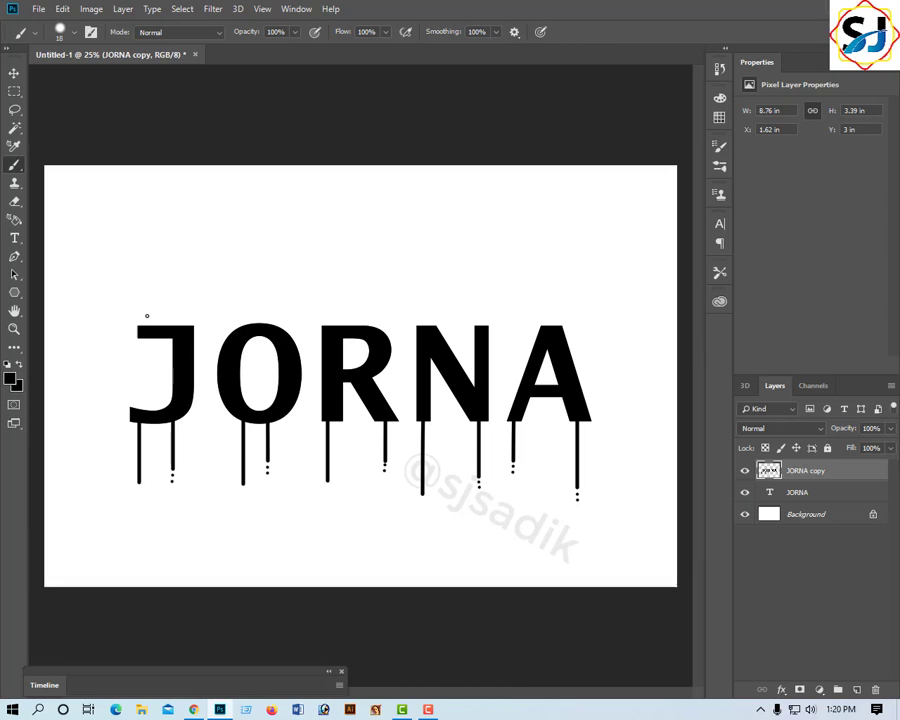
Switch to the Move tool and open Layer Style for the JORNA copy layer
left_click(147, 316)
right_click(822, 472)
left_click(822, 472)
left_click(14, 73)
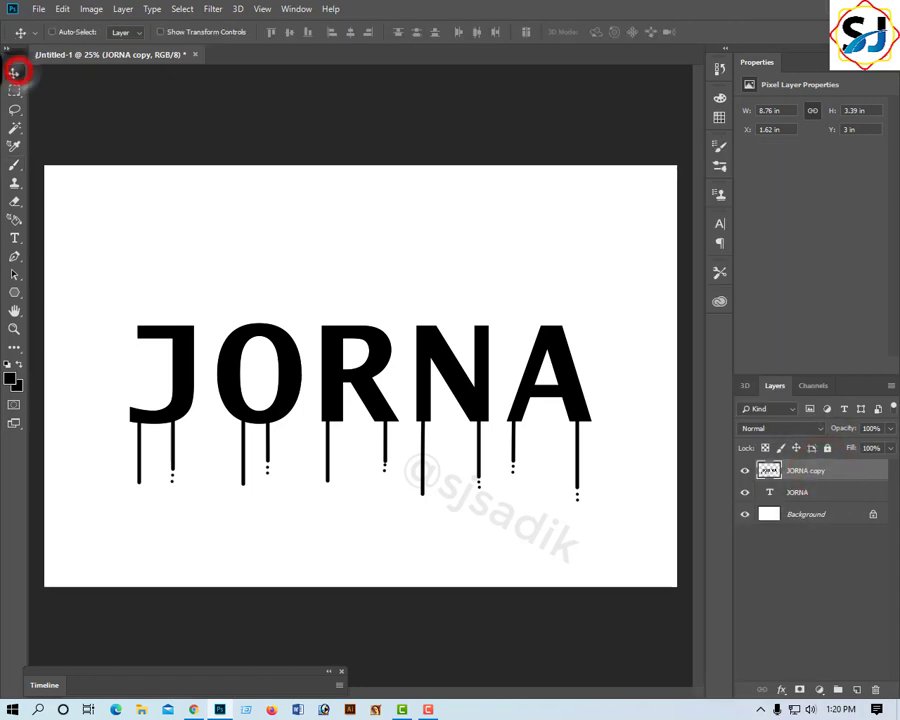
right_click(865, 474)
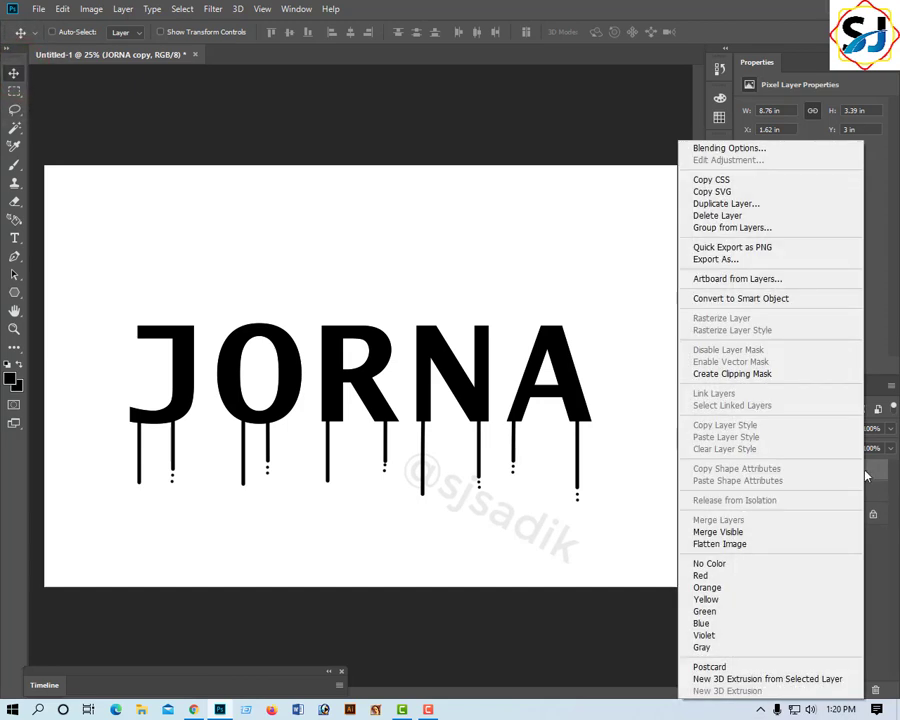
left_click(866, 473)
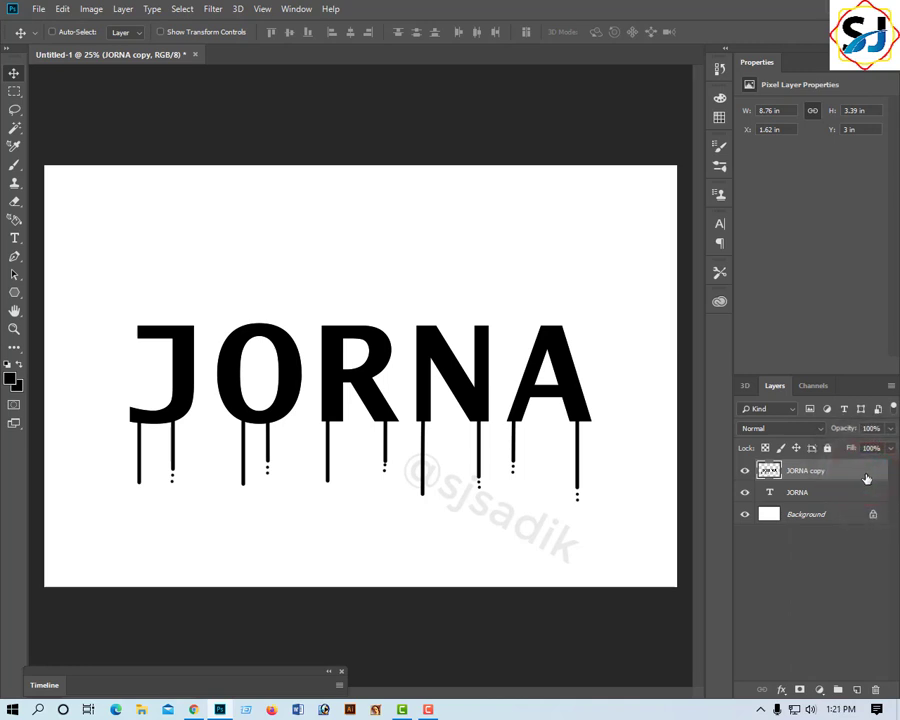
double_click(866, 476)
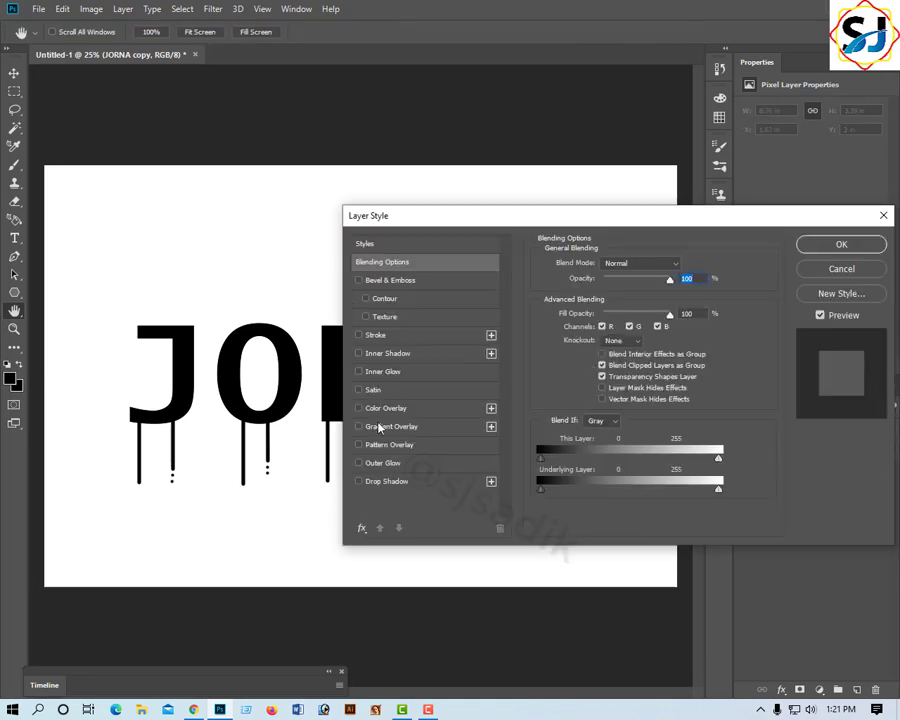
Replace the Color Overlay with a Gradient Overlay and open its gradient in the Gradient Editor
left_click(404, 410)
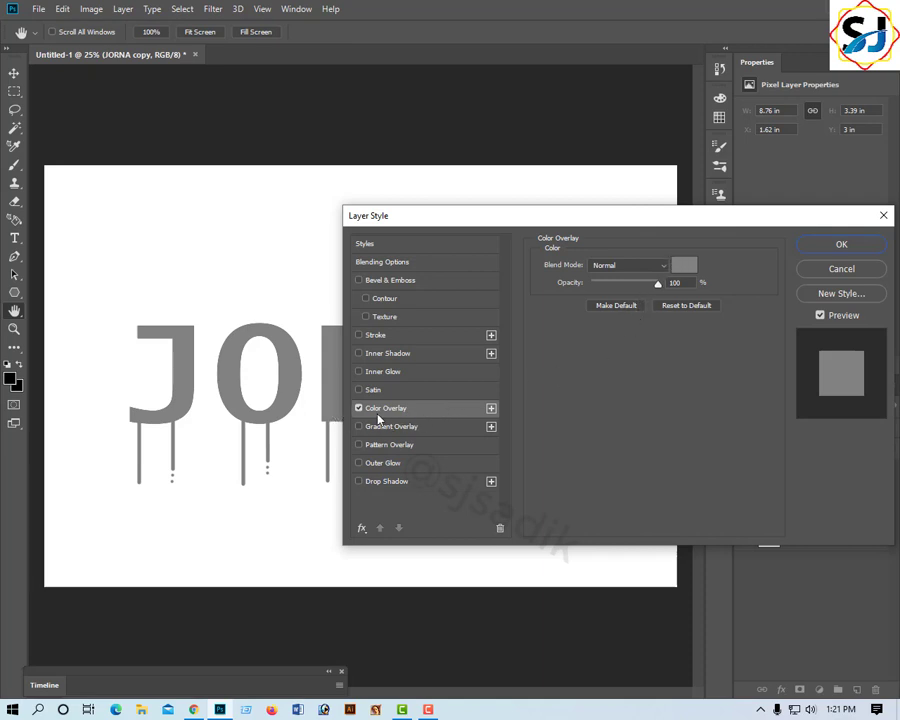
left_click(358, 409)
left_click(359, 426)
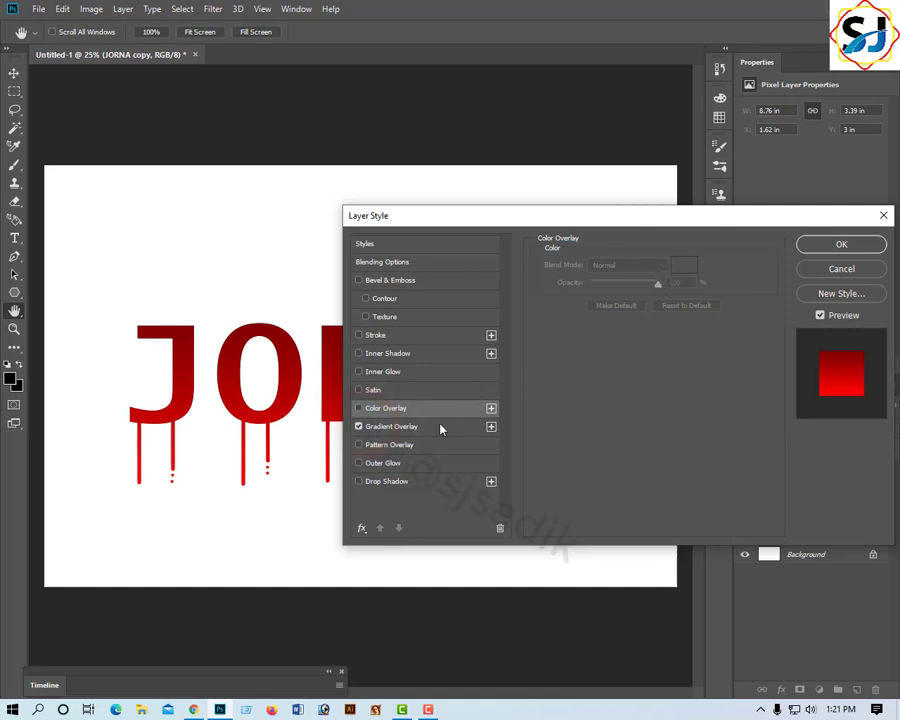
left_click(440, 426)
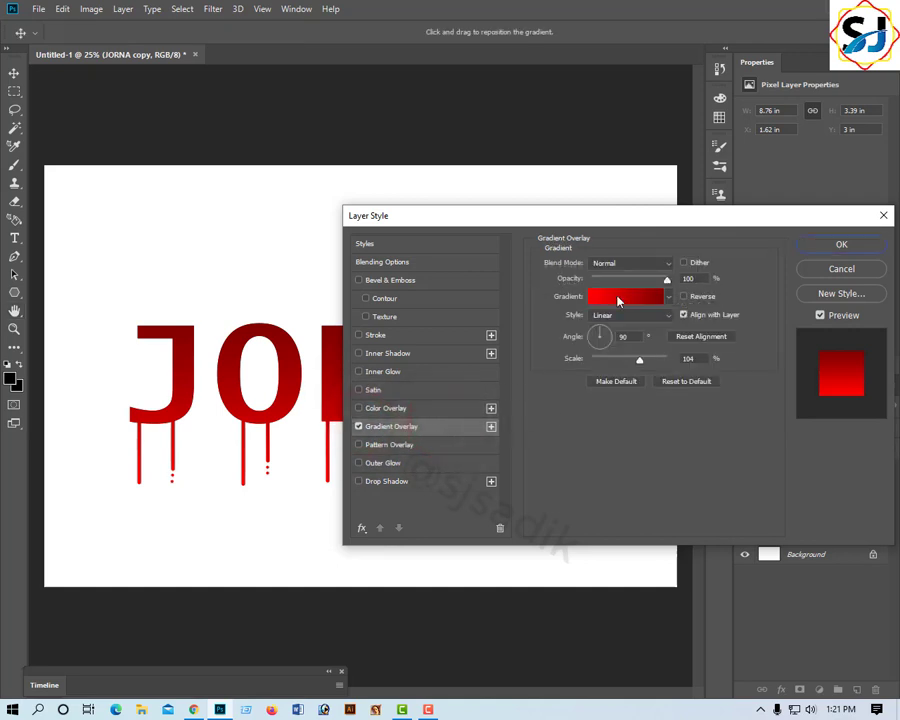
left_click(619, 298)
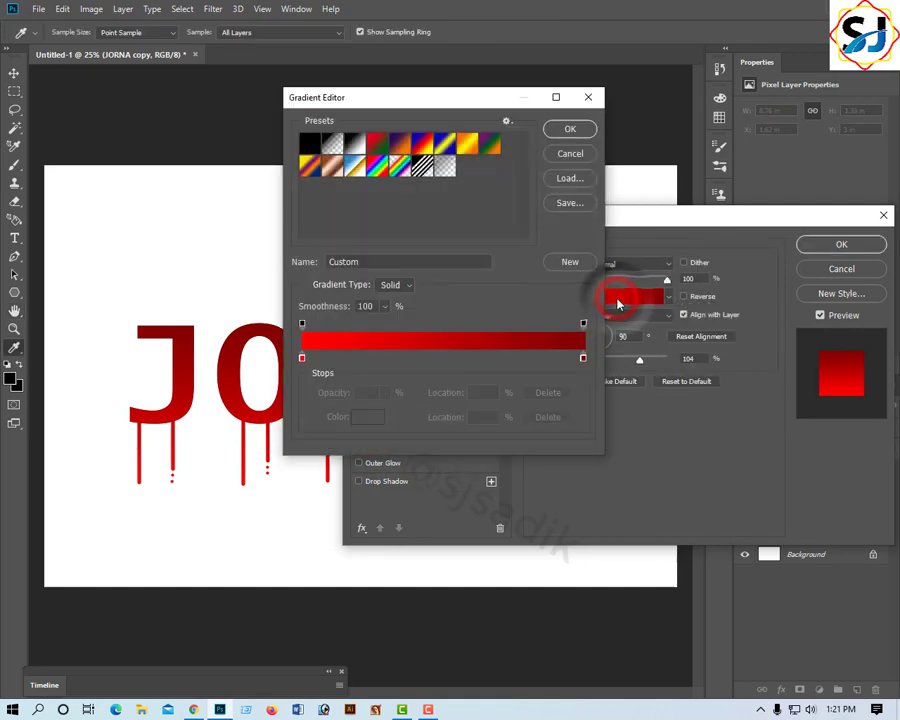
Set the gradient's left colour stop to golden yellow #ffc600
left_click(302, 358)
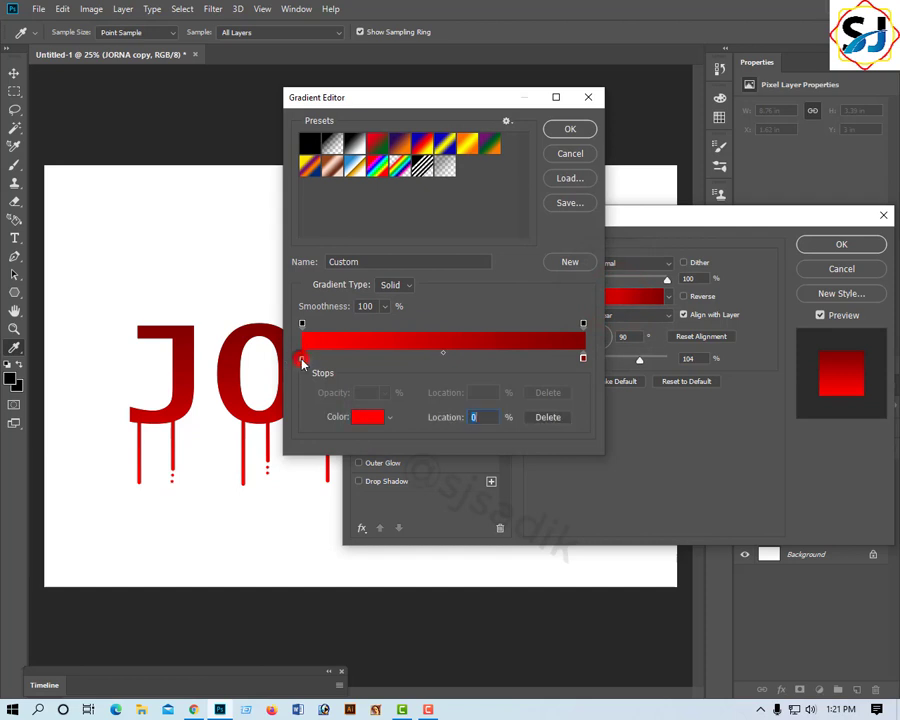
left_click(362, 419)
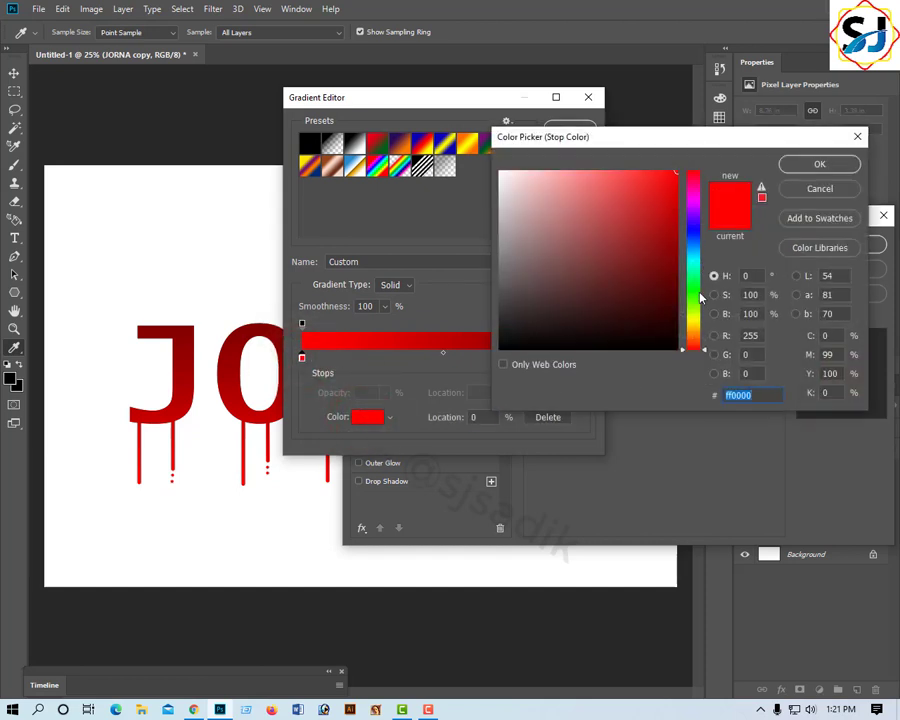
left_click_drag(696, 195, 697, 173)
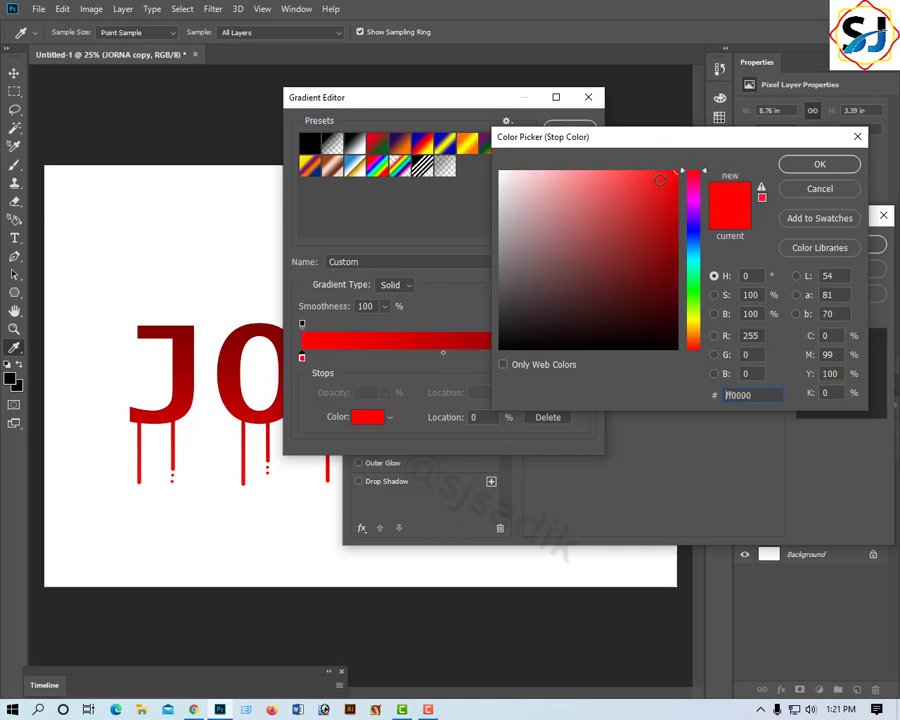
left_click(692, 187)
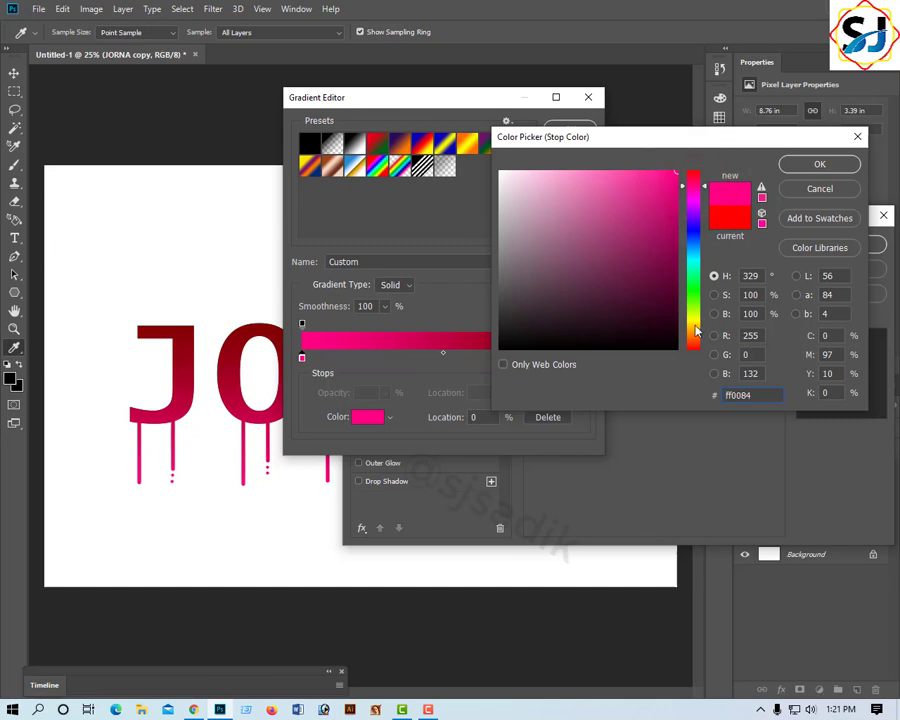
left_click_drag(697, 330, 693, 338)
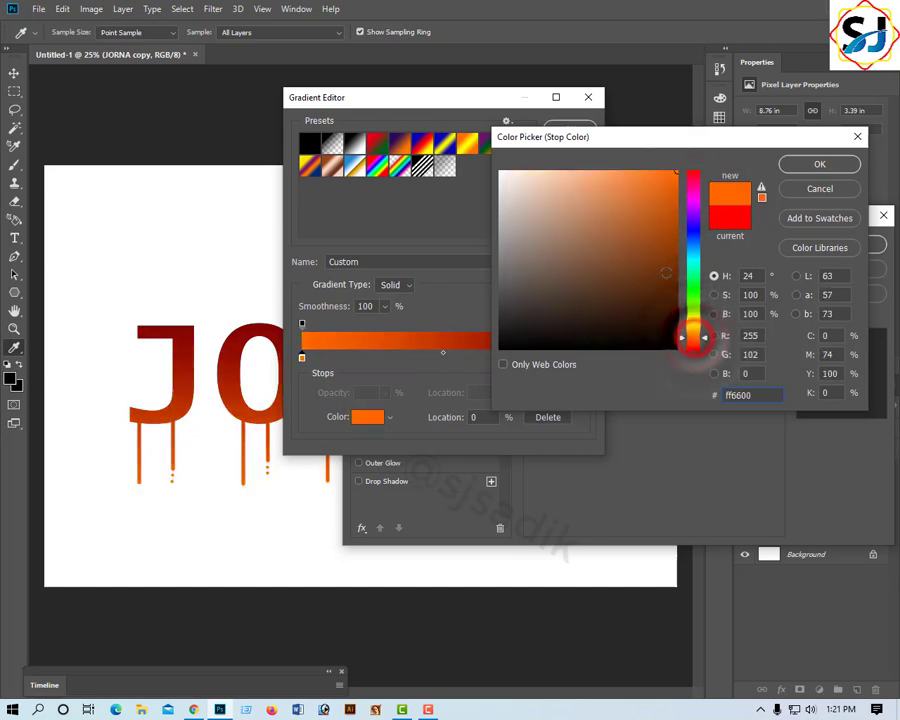
left_click(689, 337)
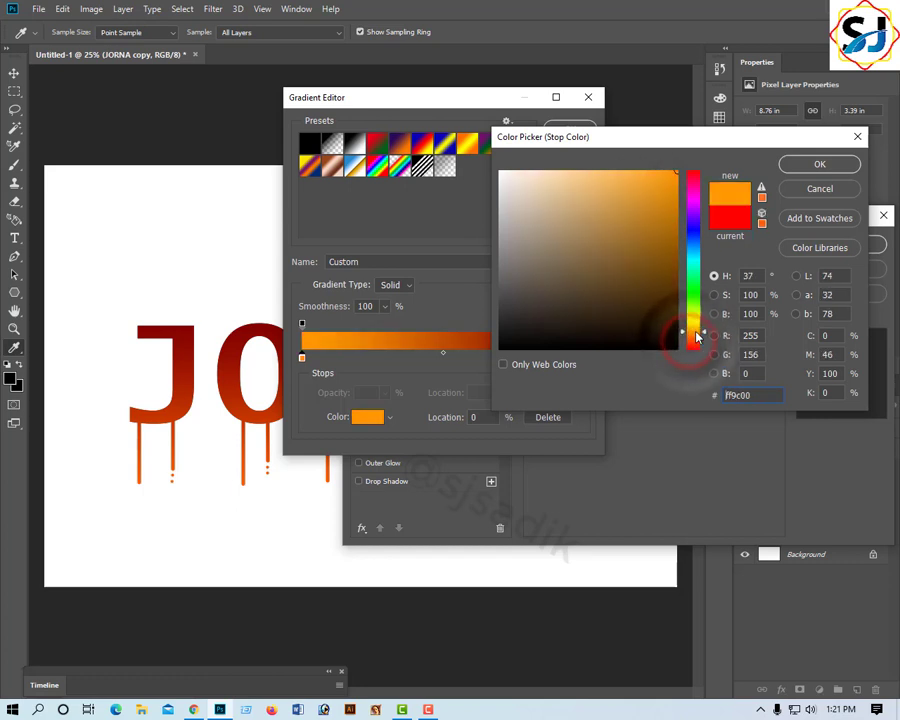
left_click(697, 334)
left_click_drag(697, 335, 697, 333)
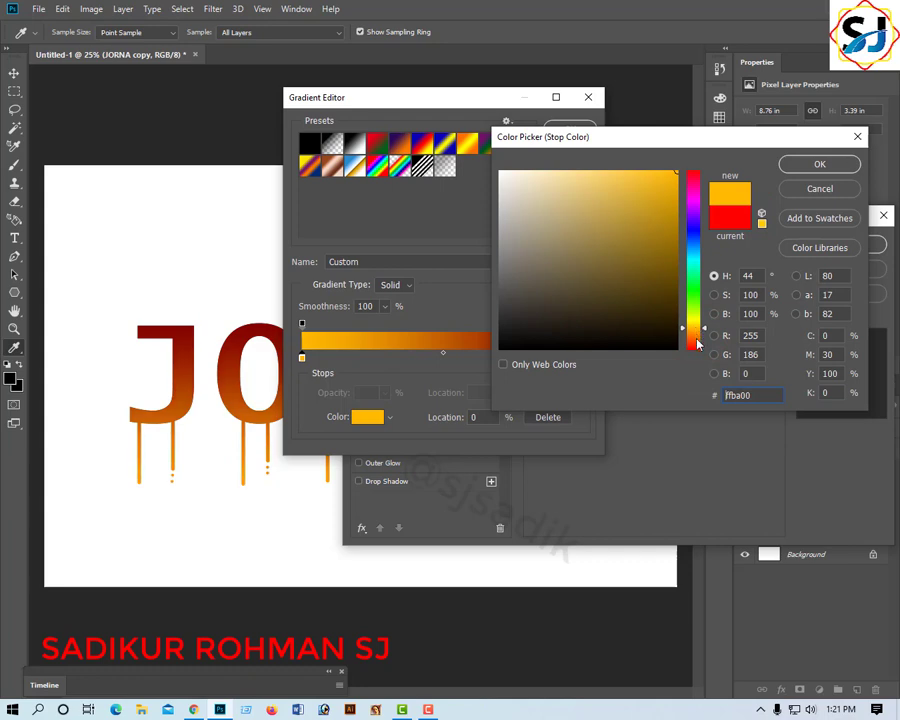
mouse_move(692, 338)
left_mouse_down()
mouse_move(690, 320)
mouse_move(697, 330)
left_mouse_up()
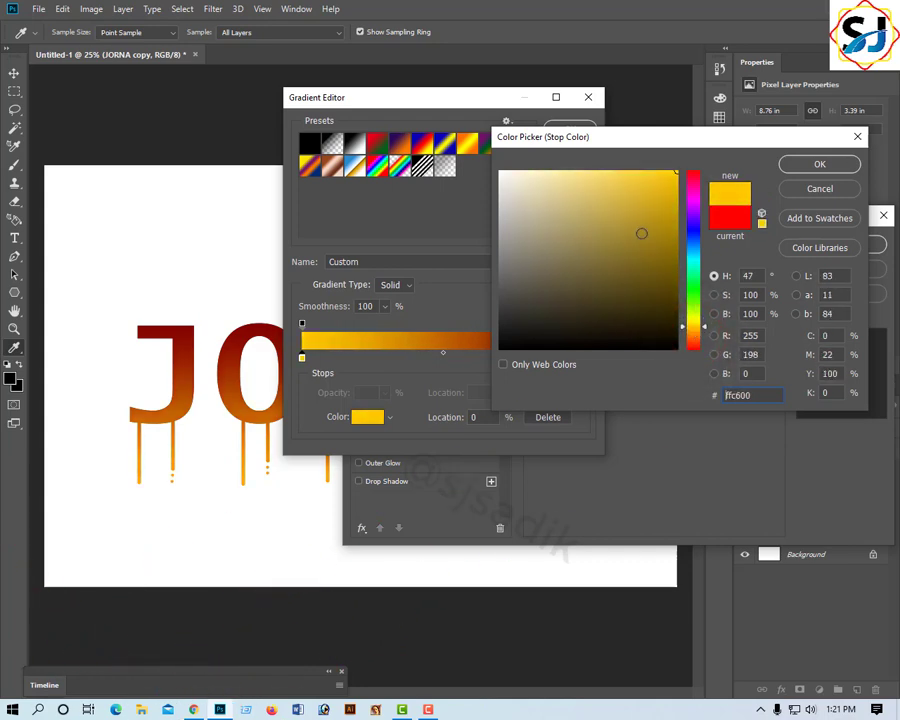
left_click_drag(648, 207, 686, 167)
left_click(819, 166)
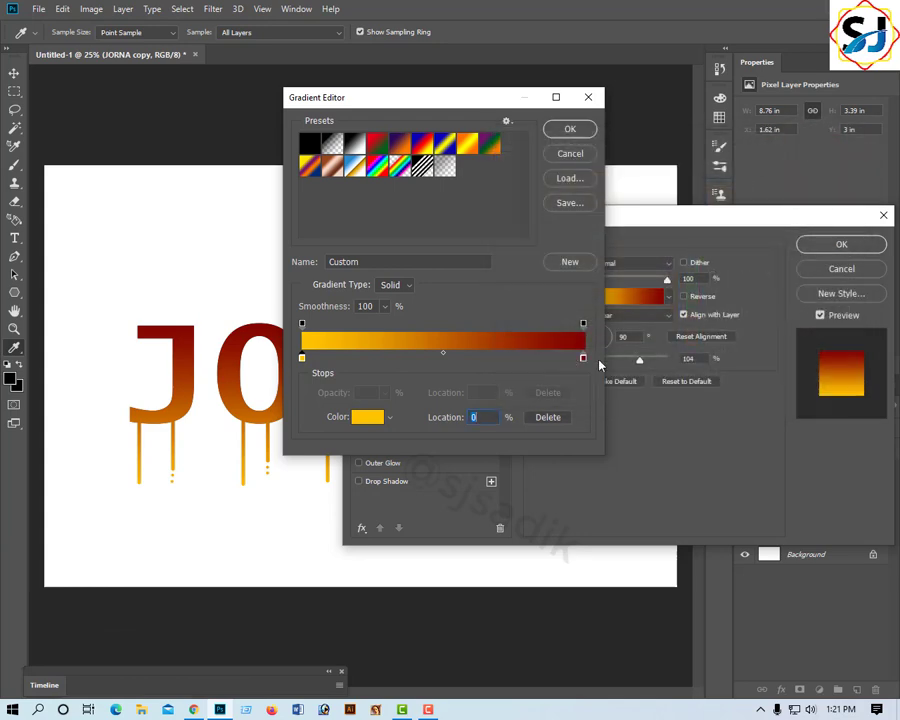
Set the gradient's right colour stop to orange-red #ff4200
left_click(584, 359)
left_click(369, 417)
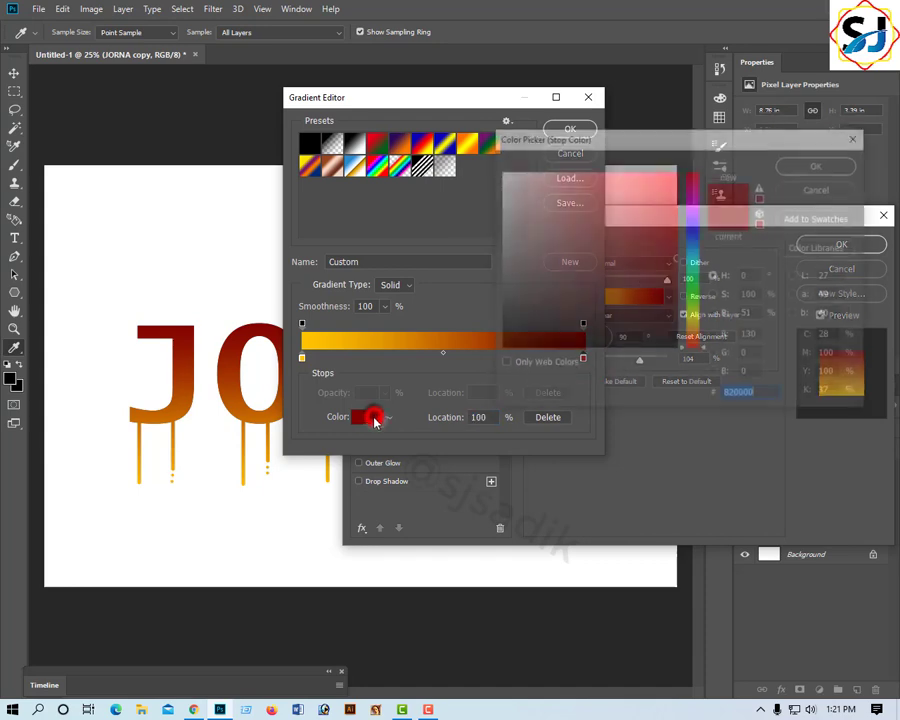
left_click_drag(693, 320, 697, 348)
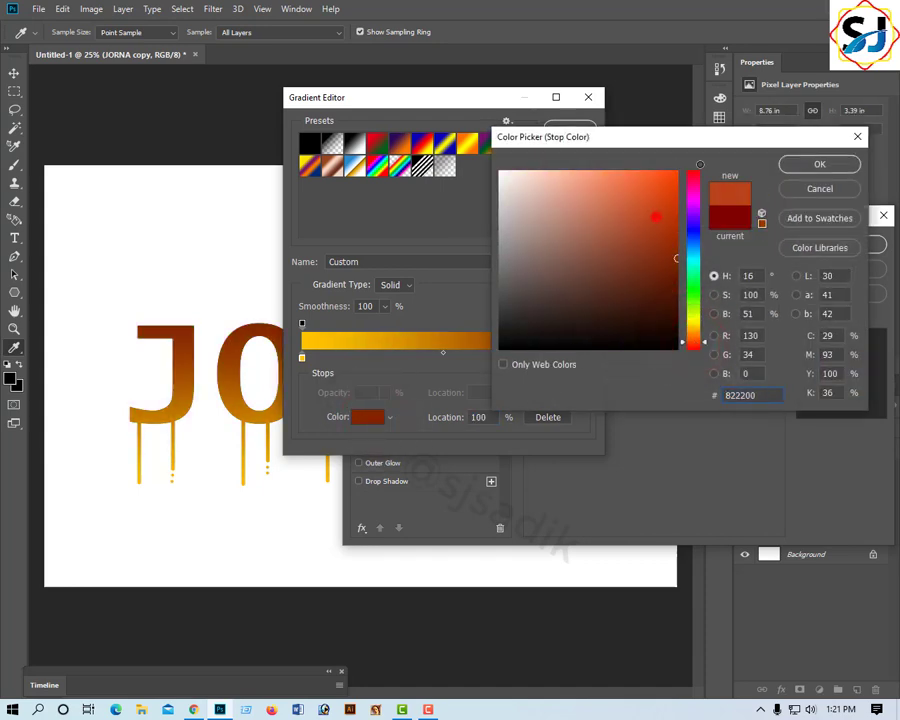
left_click_drag(652, 213, 712, 145)
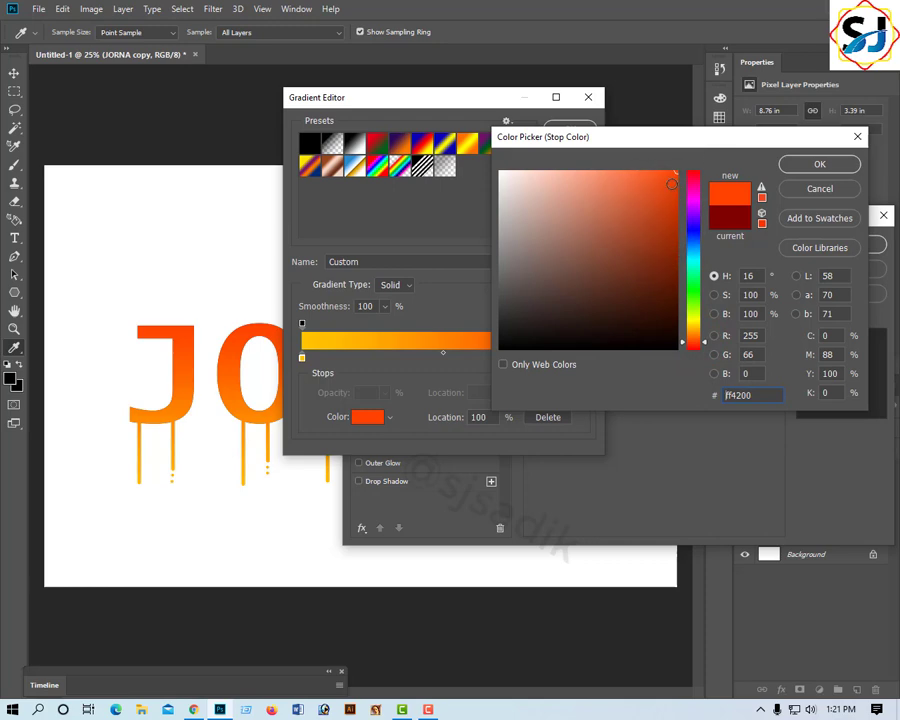
left_click(672, 180)
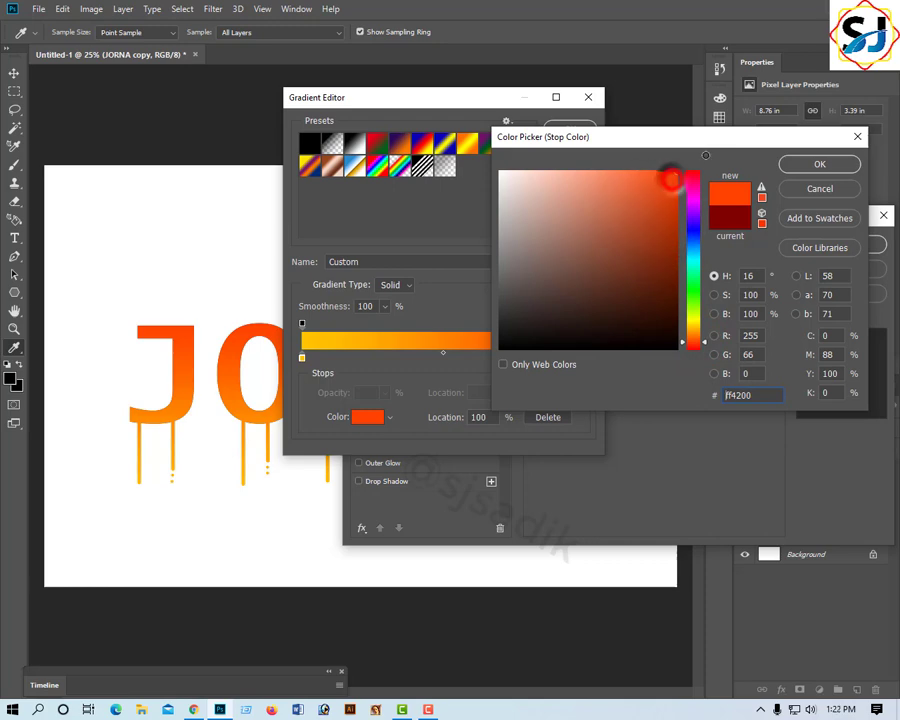
left_click(824, 170)
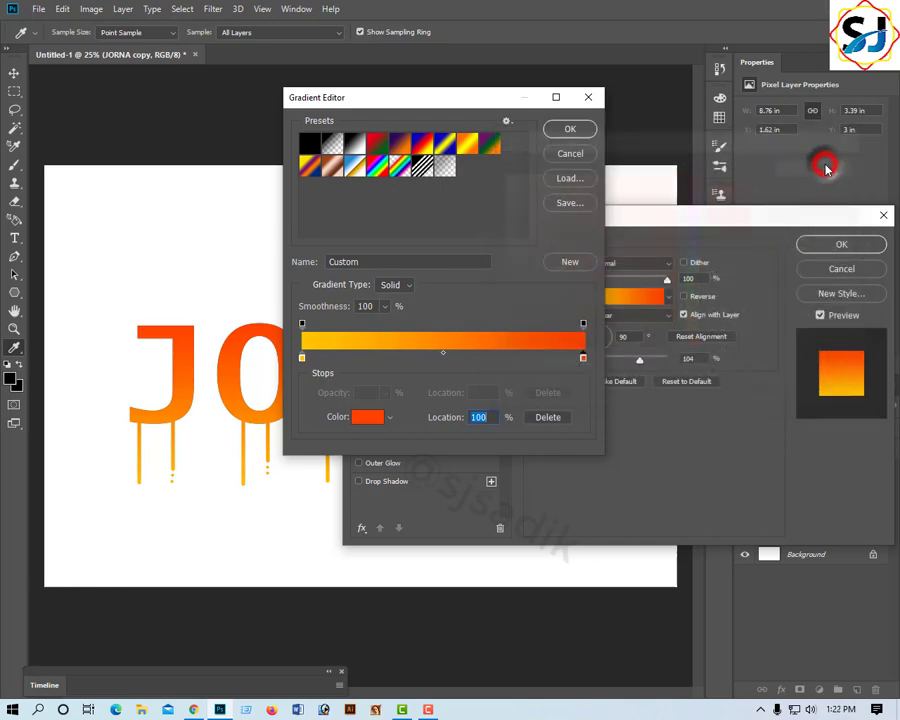
Apply the yellow-to-orange gradient overlay and delete the original JORNA text layer
left_click(571, 131)
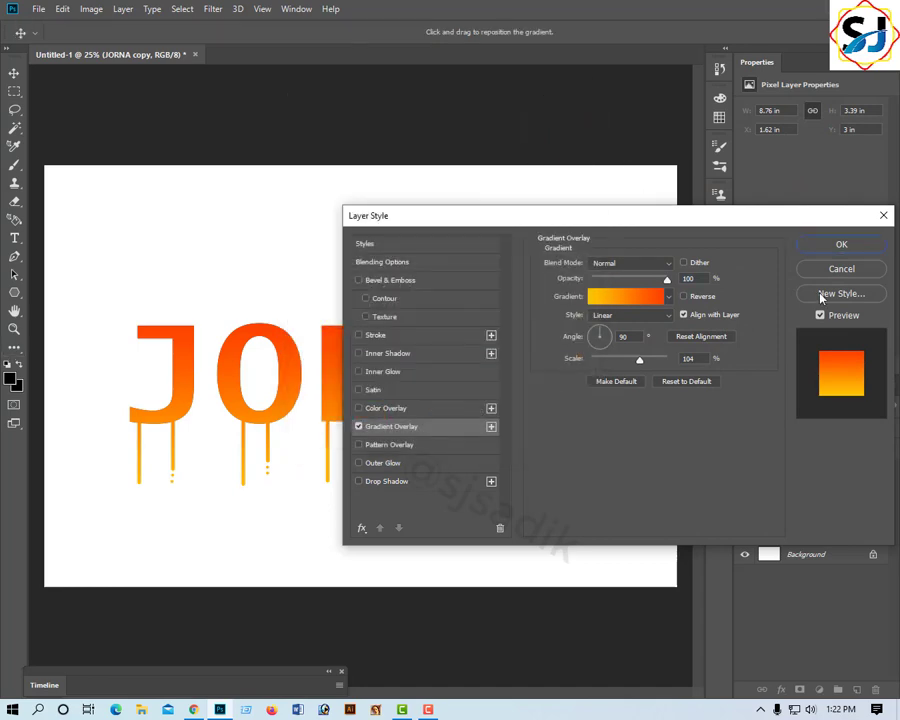
left_click(841, 246)
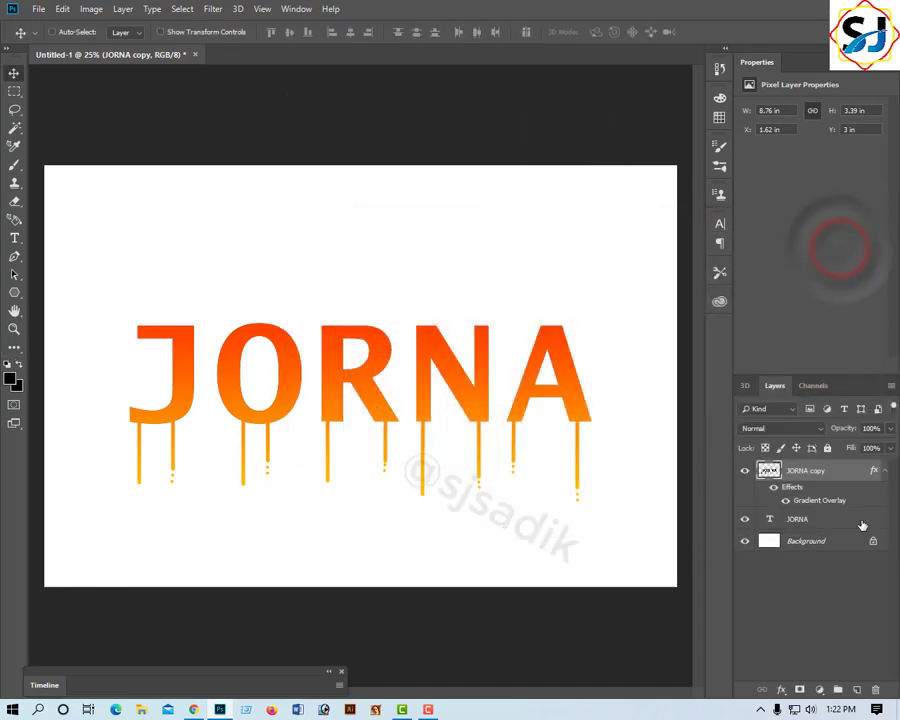
left_click_drag(821, 518, 875, 689)
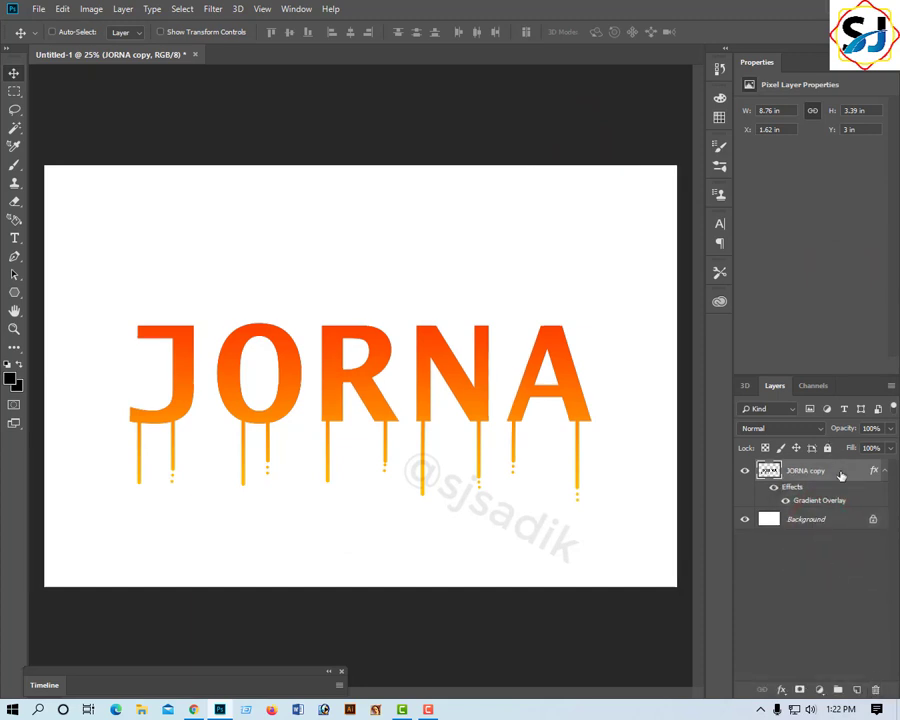
Extrude JORNA copy into 3D letters and orbit the camera to a lower perspective view
right_click(841, 476)
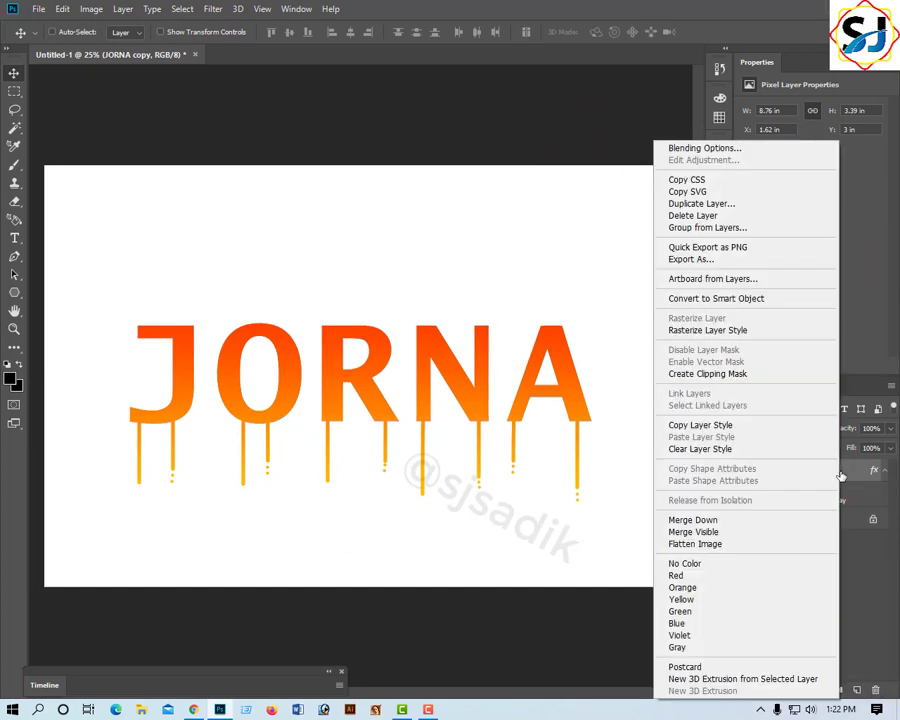
left_click(778, 680)
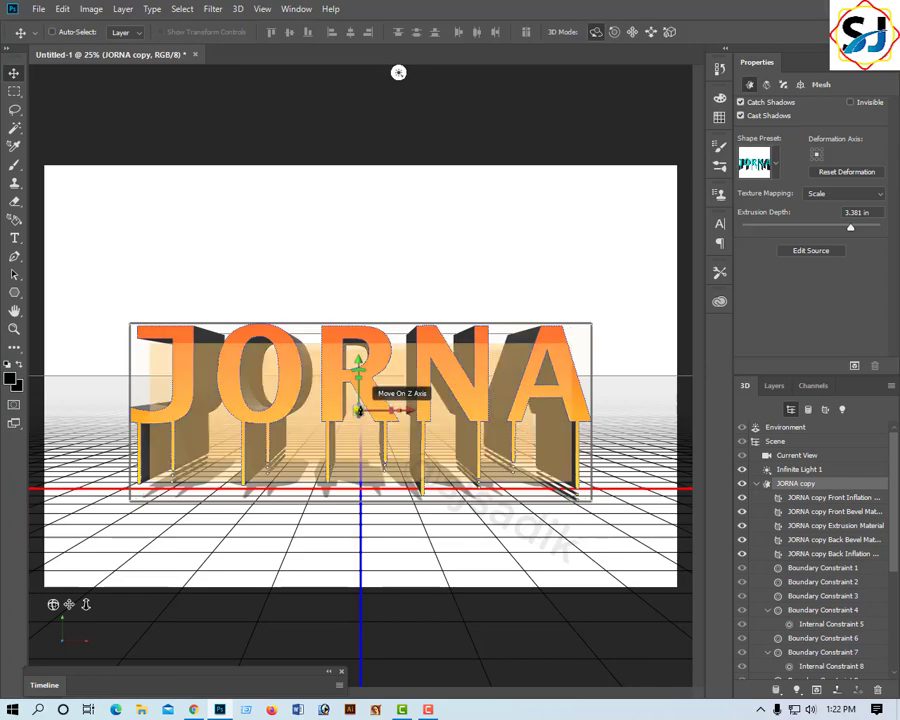
left_click(52, 604)
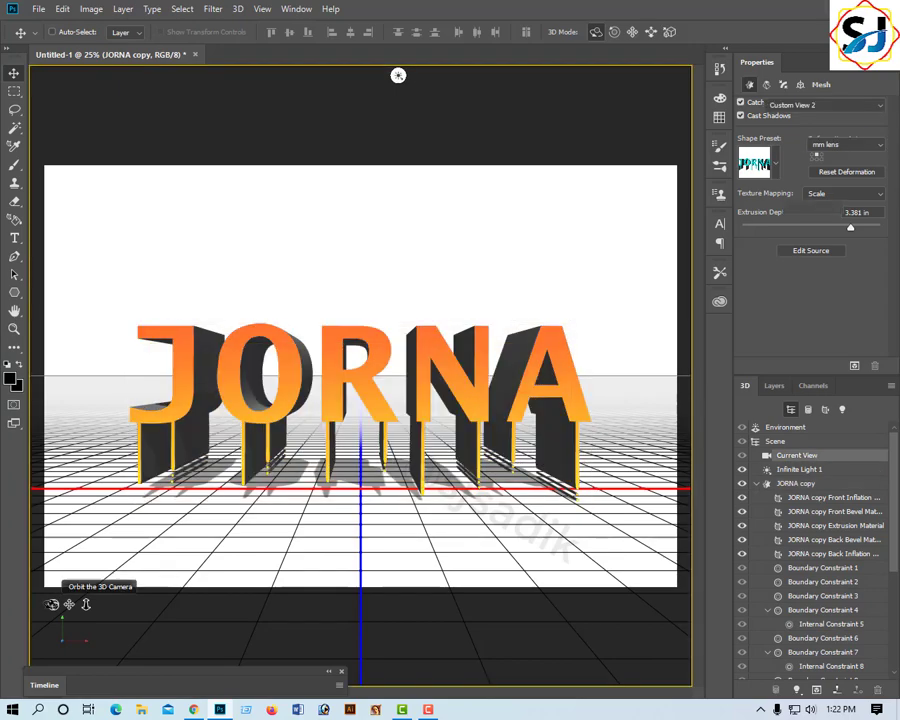
left_click_drag(52, 604, 270, 430)
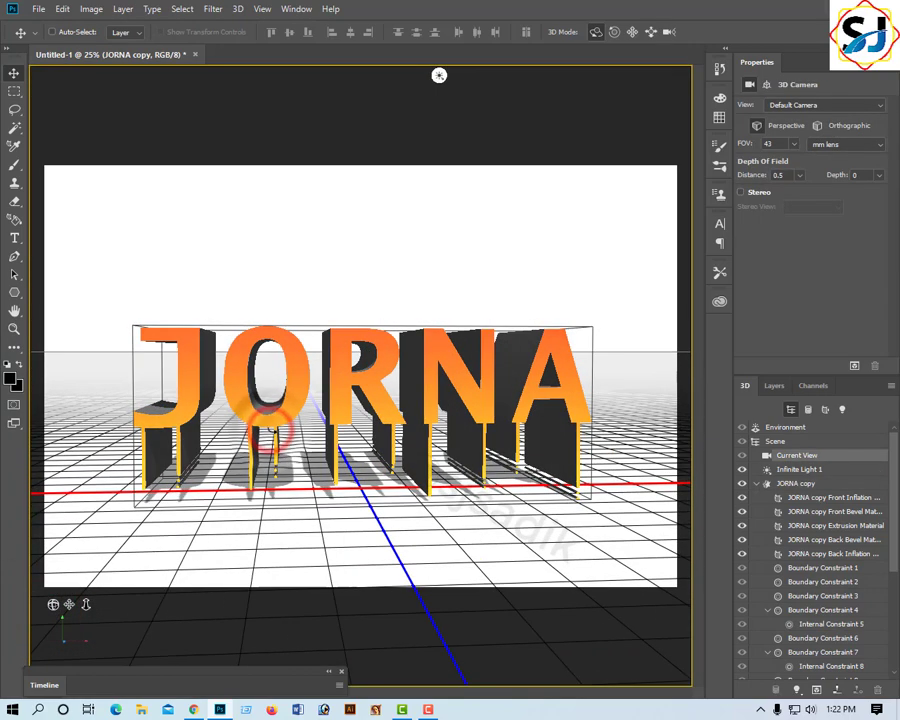
left_click_drag(270, 430, 272, 433)
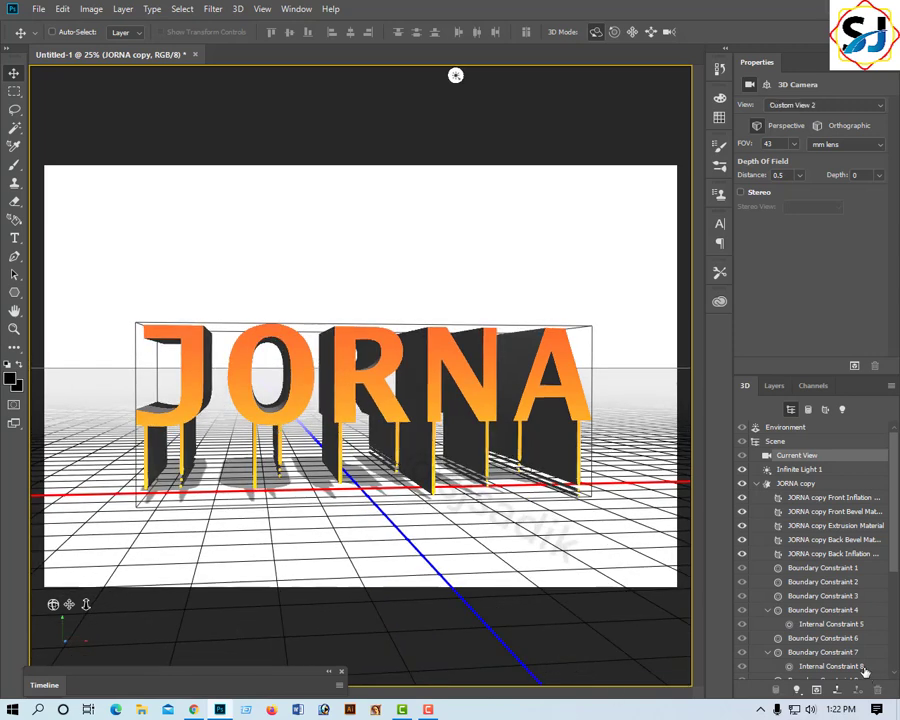
Select the JORNA copy mesh and its Front Inflation Material to show 20% shine, 10% bump
left_click(812, 498)
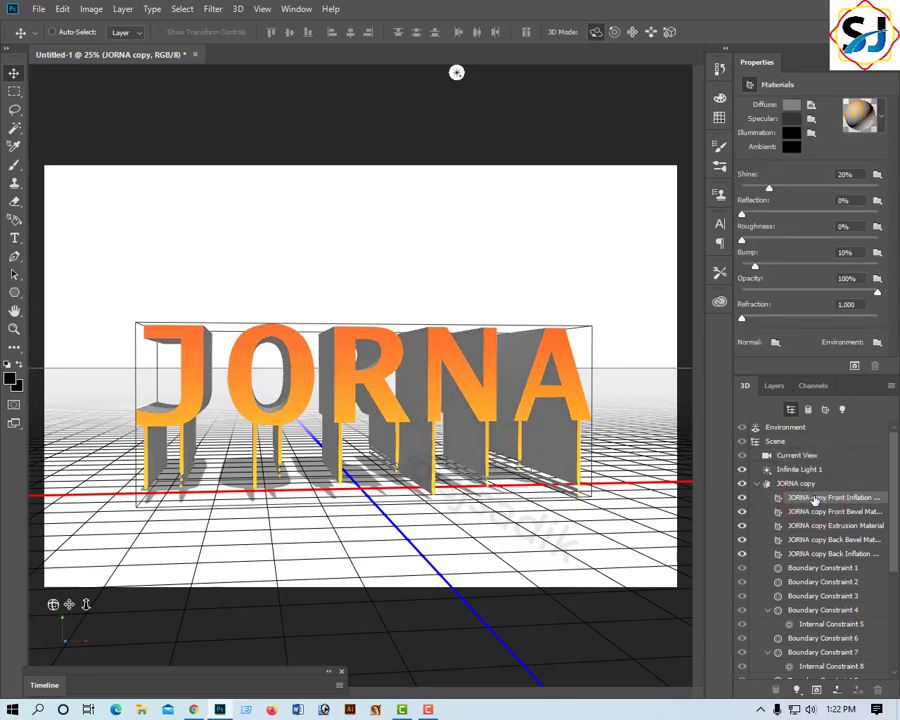
left_click(806, 483)
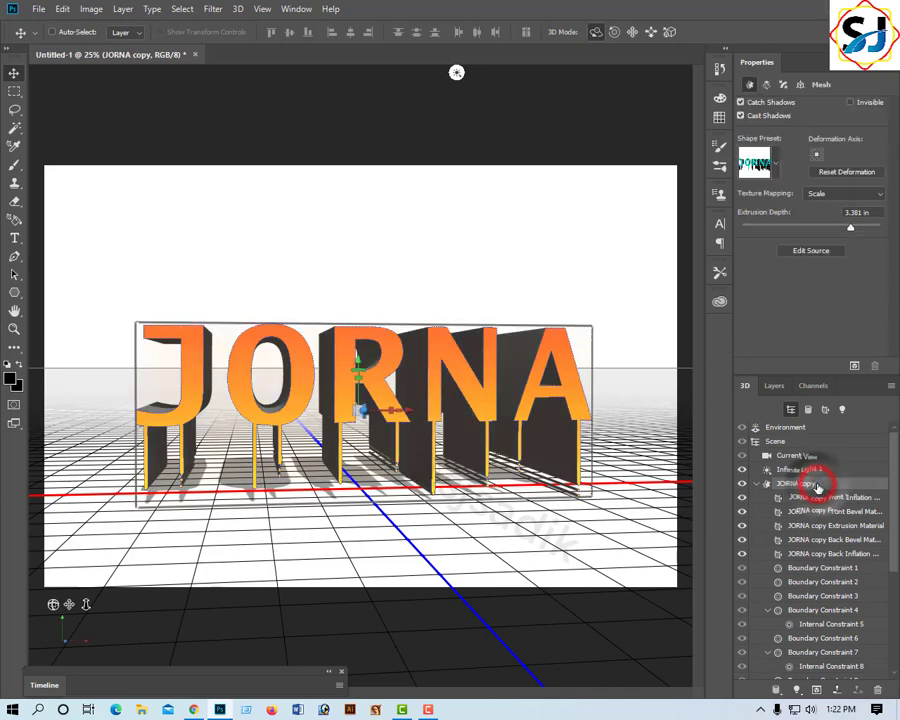
left_click(803, 456)
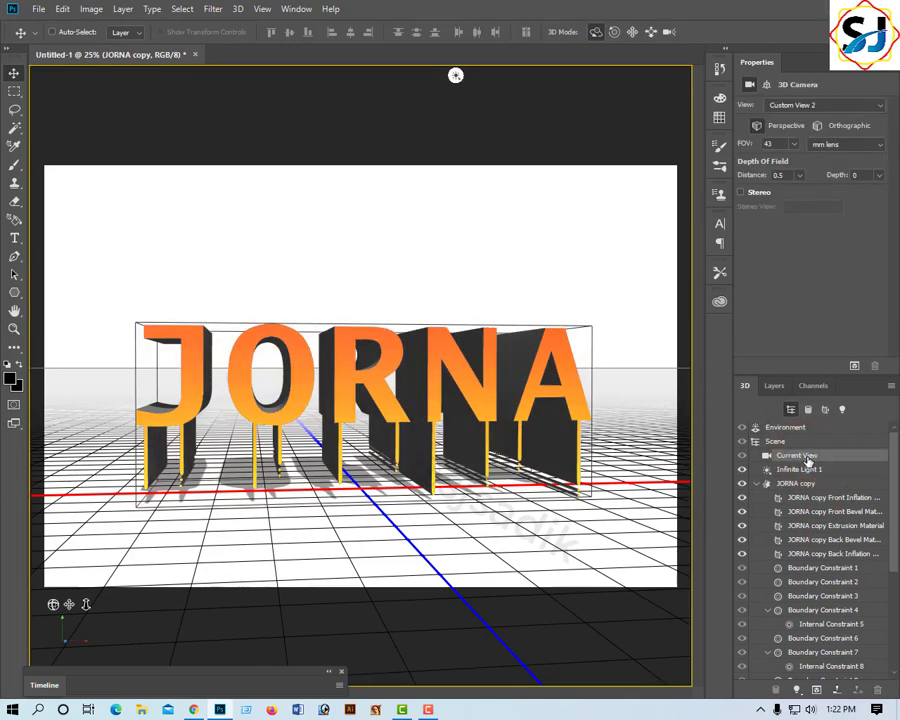
left_click(808, 469)
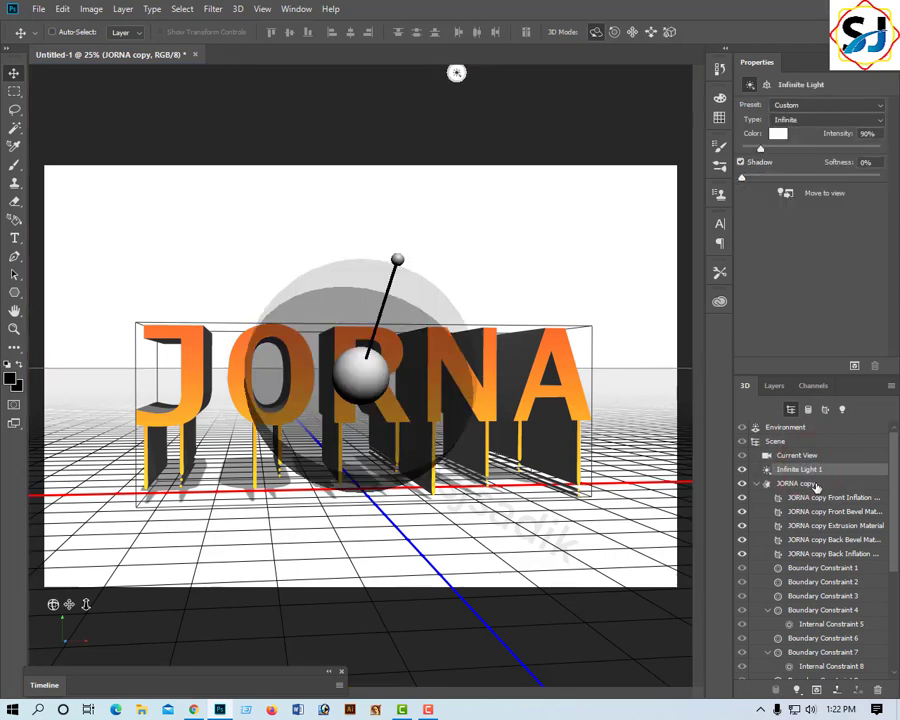
left_click(815, 485)
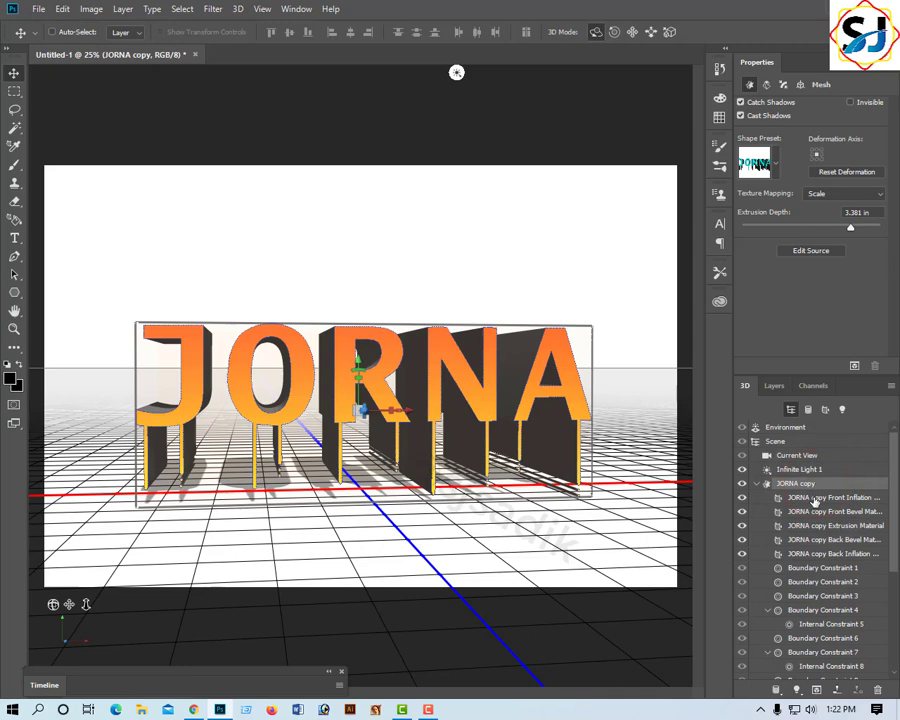
left_click(812, 498)
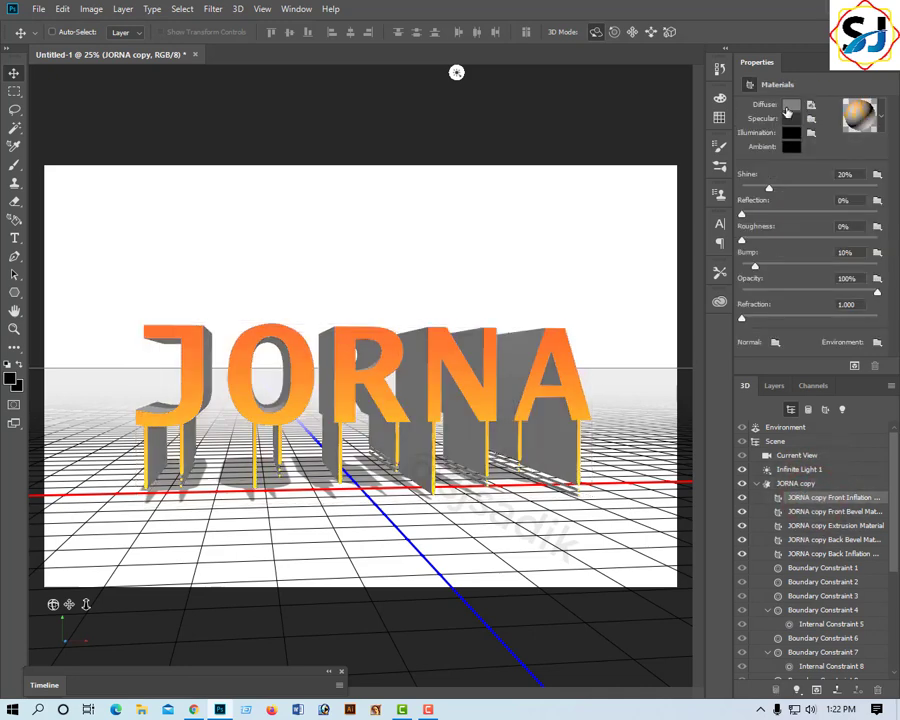
Make the front face diffuse light pink with Shine 22% and Reflection 4%
left_click(790, 106)
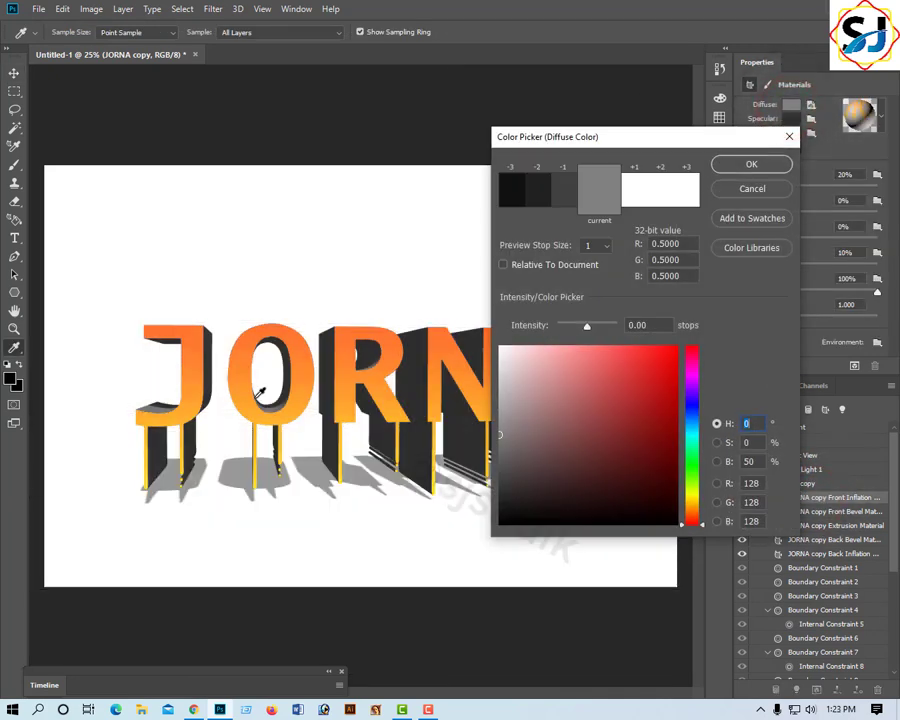
left_click(264, 403)
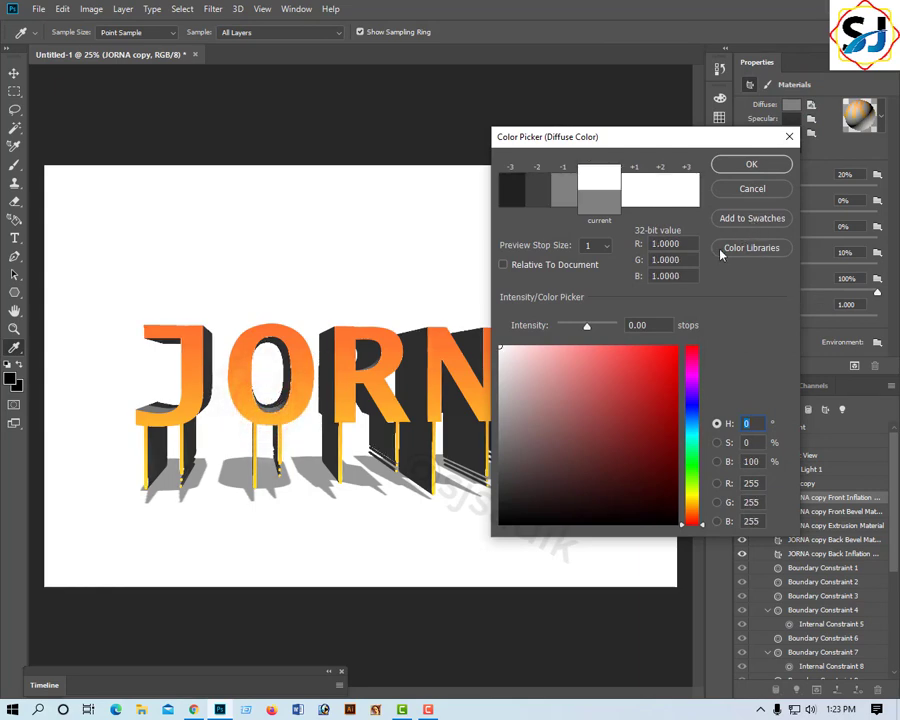
left_click(513, 349)
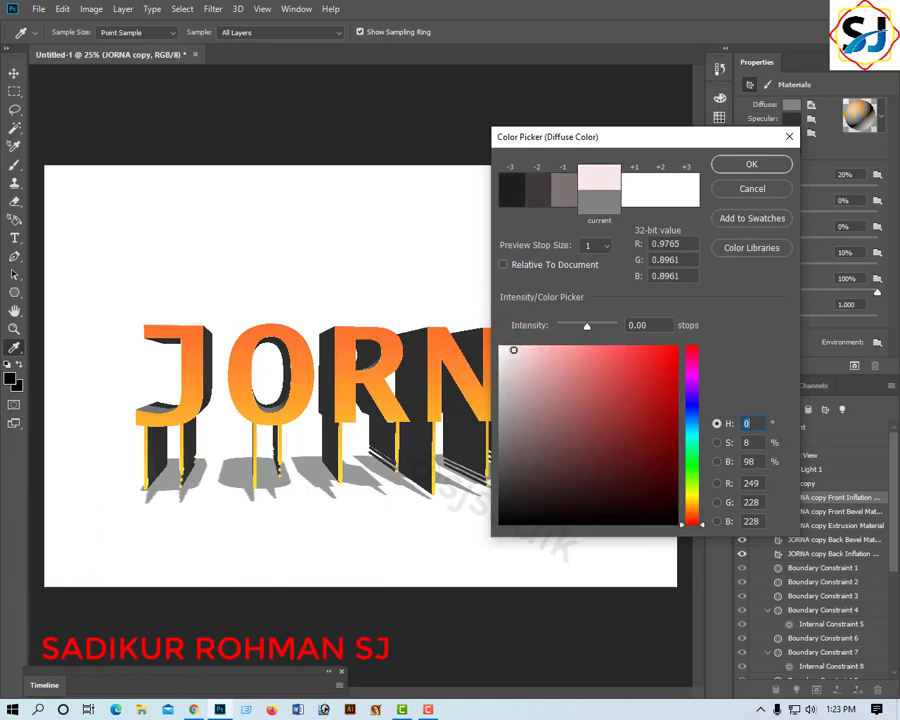
left_click(514, 349)
left_click(757, 167)
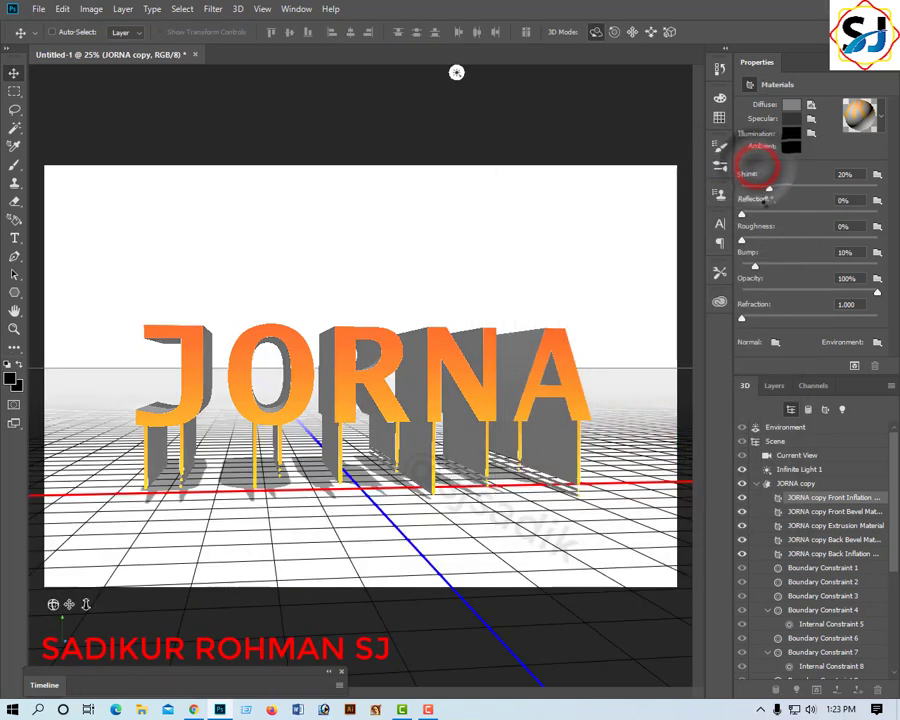
left_click(768, 190)
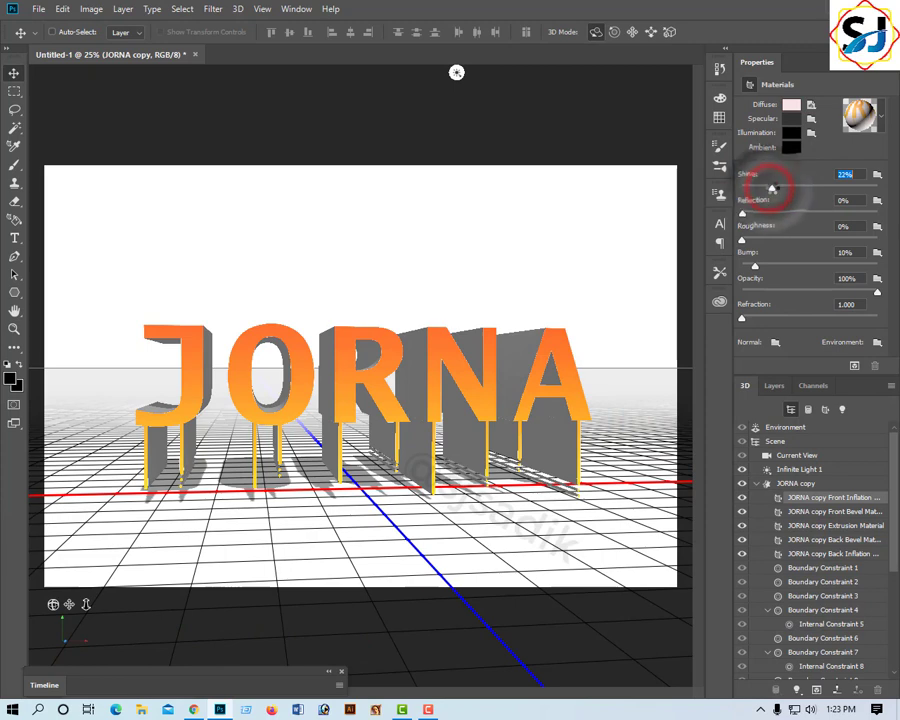
left_click_drag(770, 191, 773, 189)
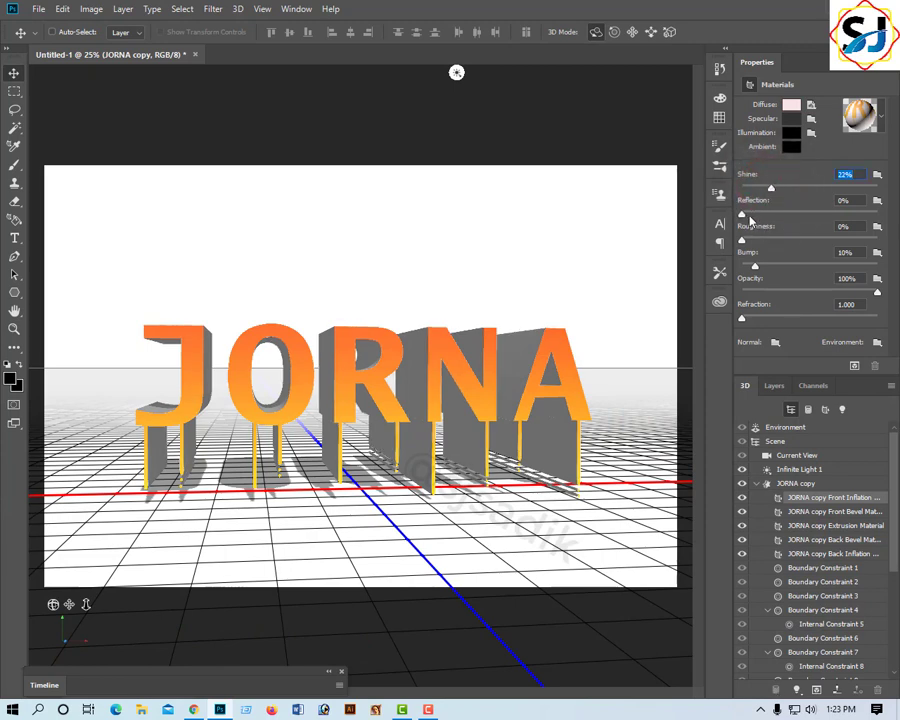
left_click_drag(742, 215, 744, 215)
left_click_drag(744, 214, 746, 213)
Set the Front Bevel Material diffuse colour to warm grey (RGB 136, 125, 125)
left_click(814, 512)
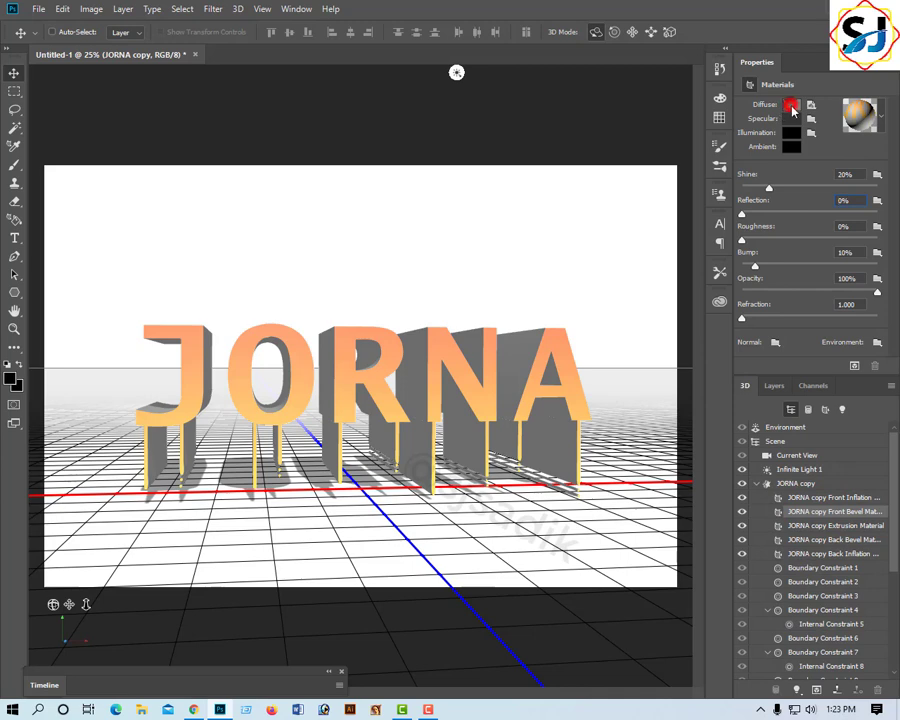
left_click(791, 106)
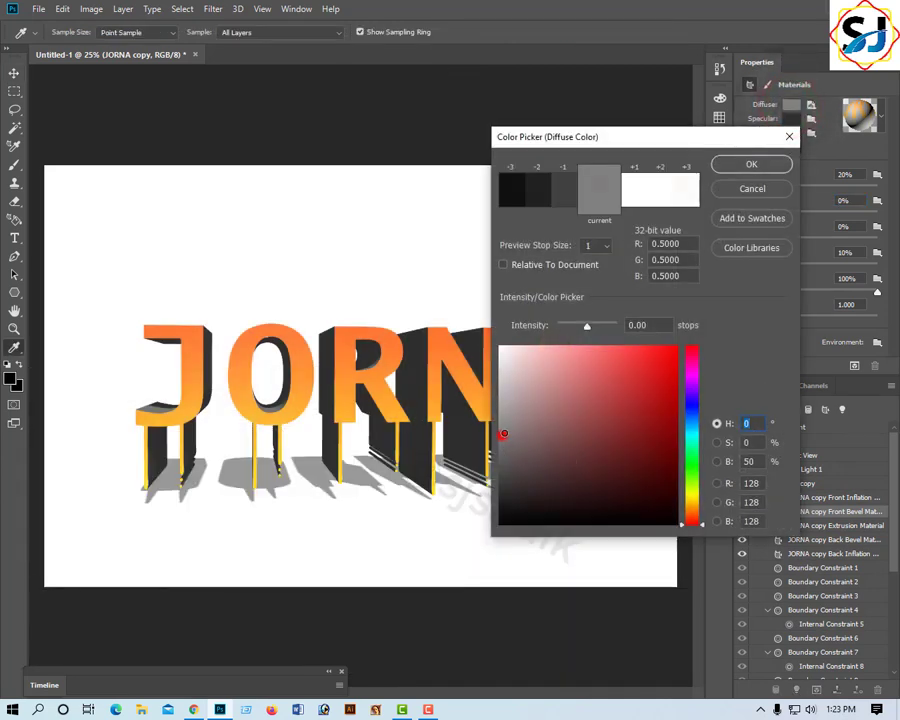
left_click(504, 434)
left_click(509, 431)
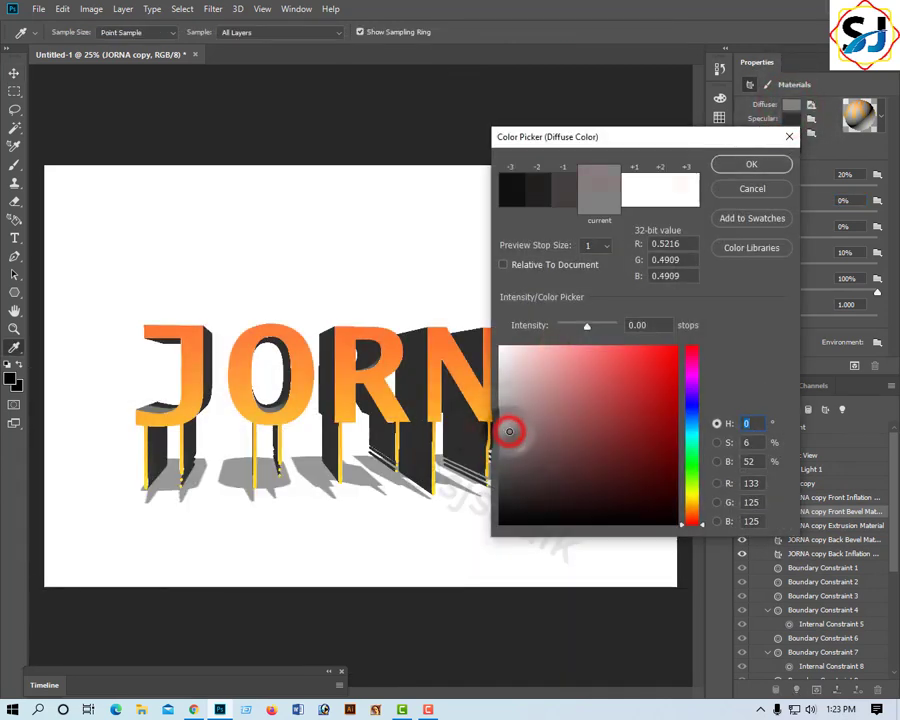
left_click_drag(509, 431, 519, 425)
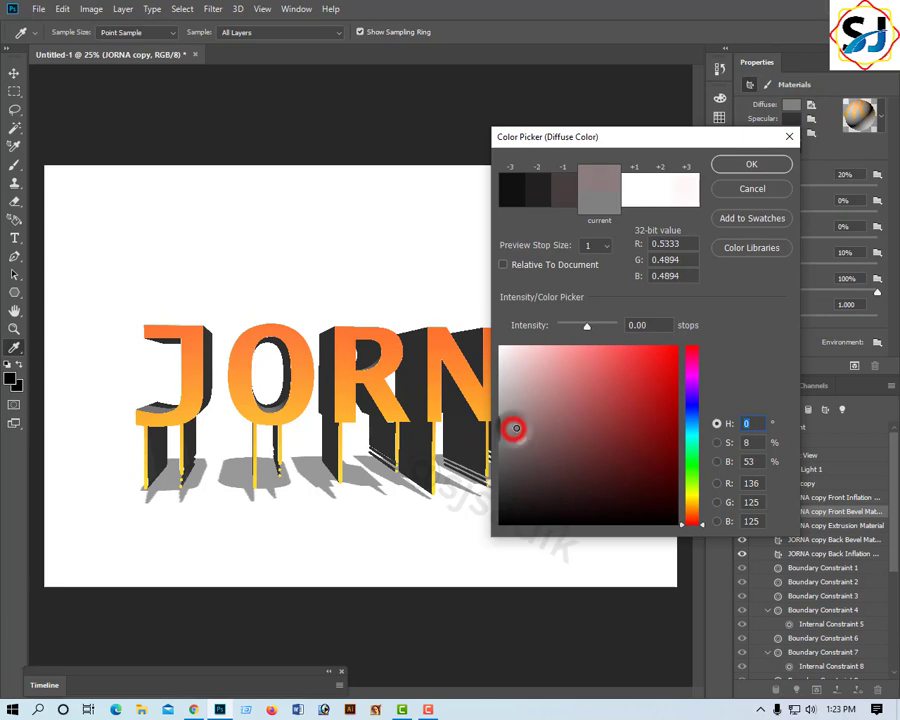
left_click(778, 168)
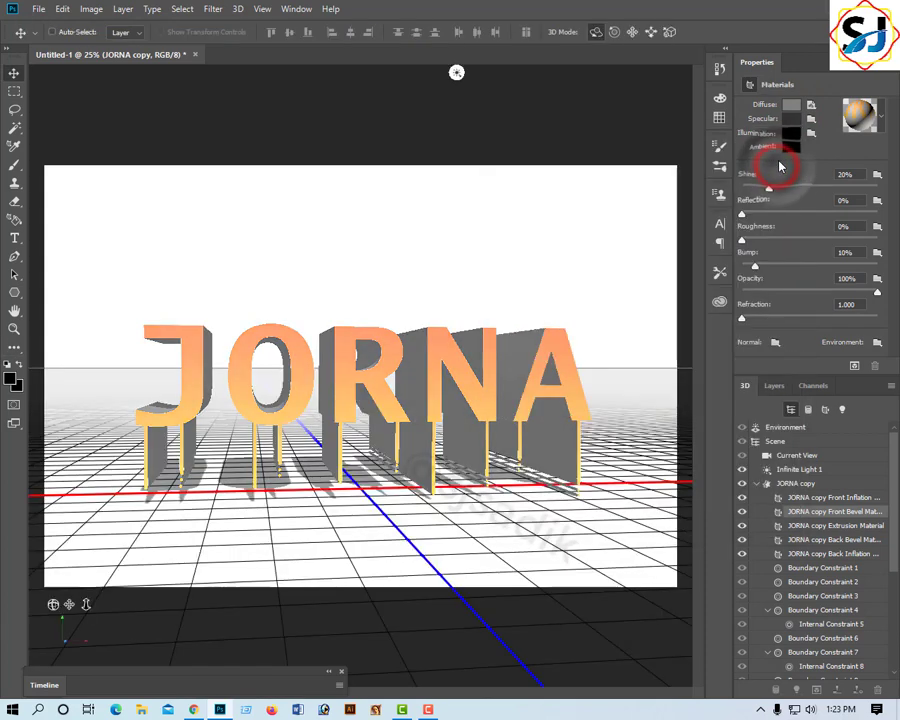
left_click(826, 527)
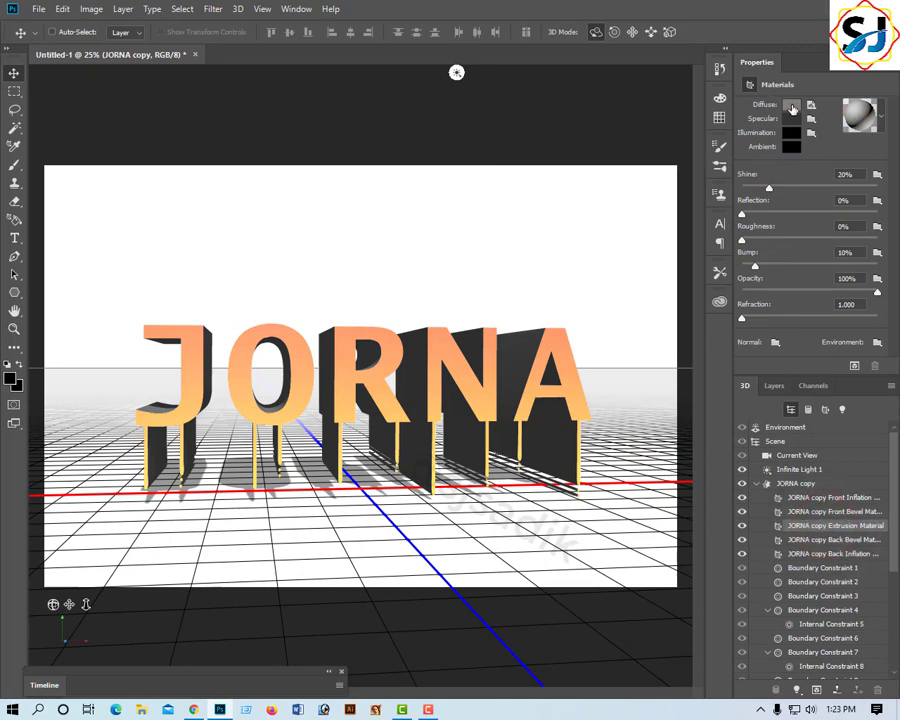
Set the Extrusion Material diffuse colour to light grey for the letter sides
left_click(792, 108)
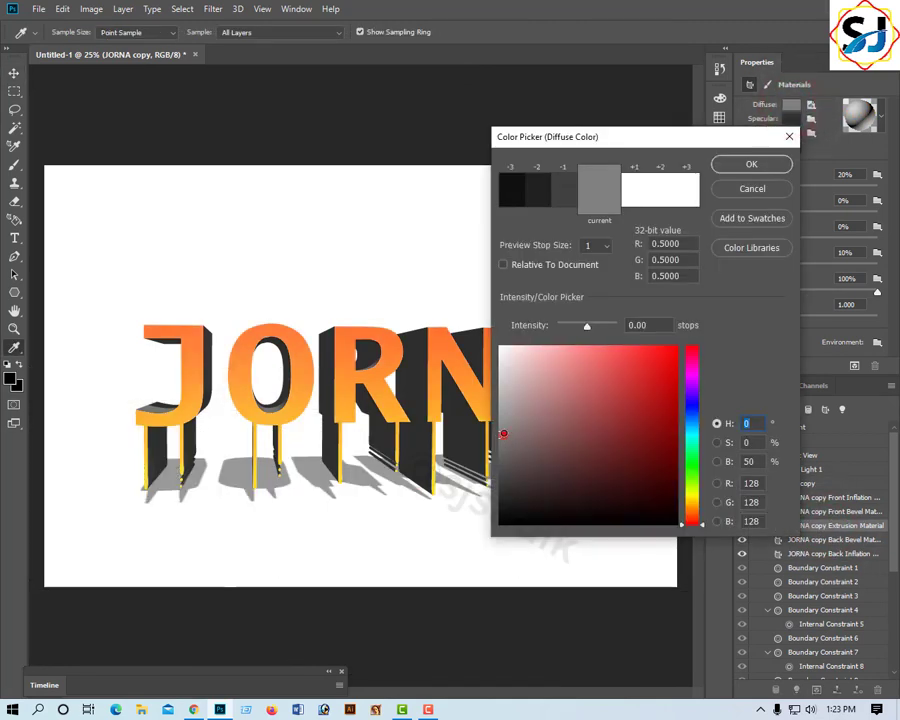
left_click_drag(503, 434, 505, 420)
left_click_drag(504, 418, 504, 409)
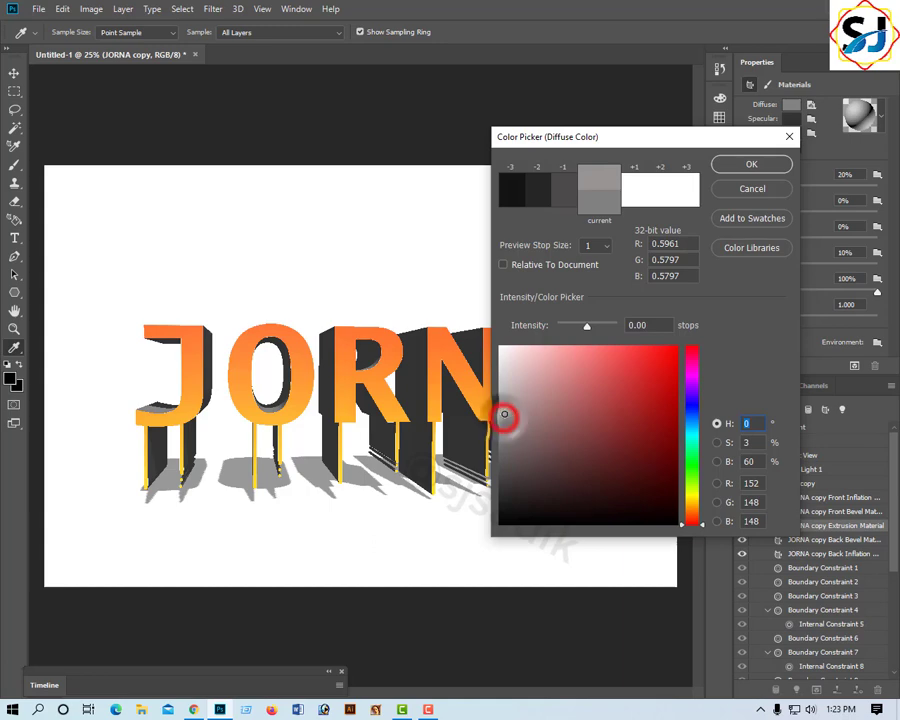
left_click(756, 166)
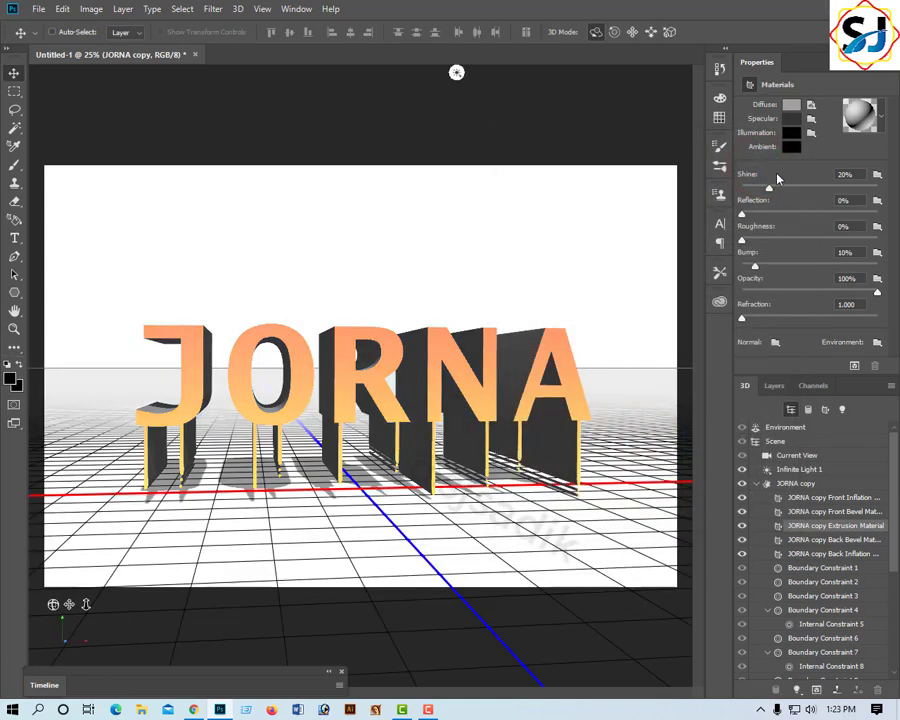
Give the Back Bevel Material a pale pinkish diffuse colour (180, 150, 150)
left_click(810, 540)
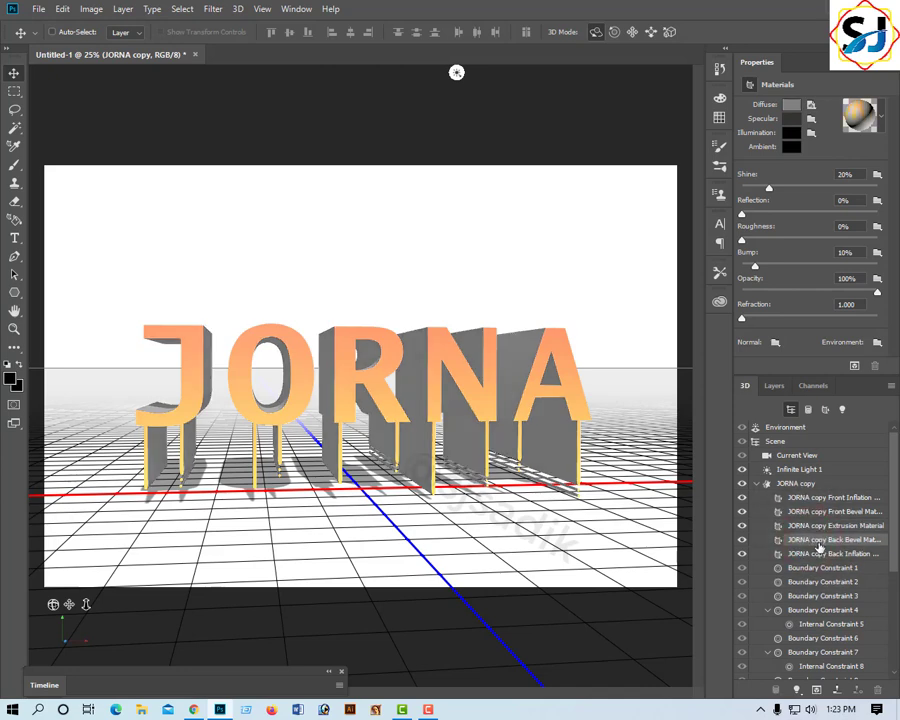
left_click(815, 538)
left_click(791, 104)
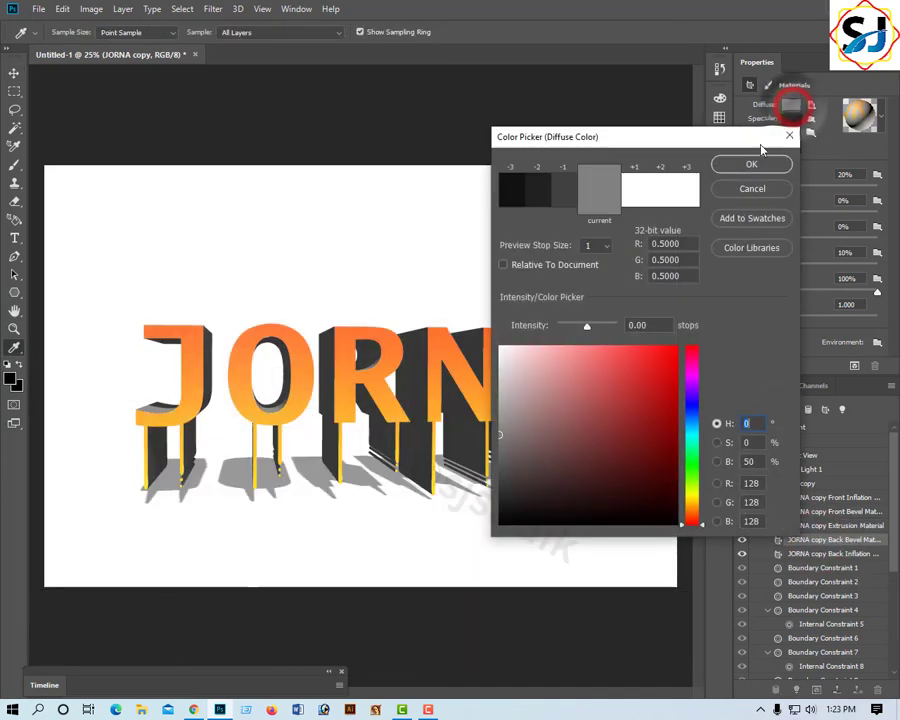
left_click(524, 401)
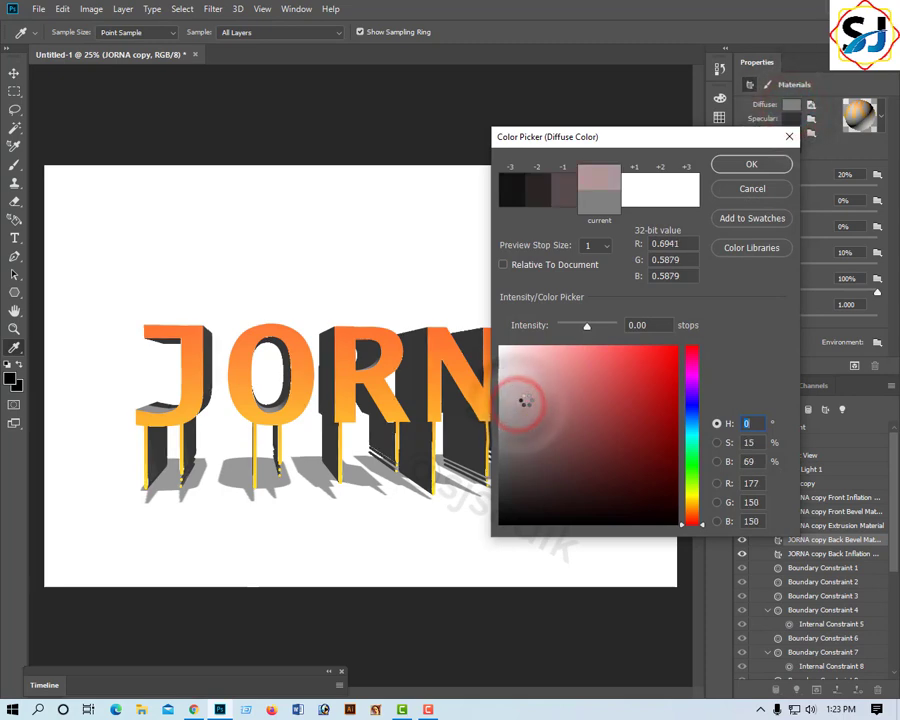
left_click_drag(526, 400, 528, 398)
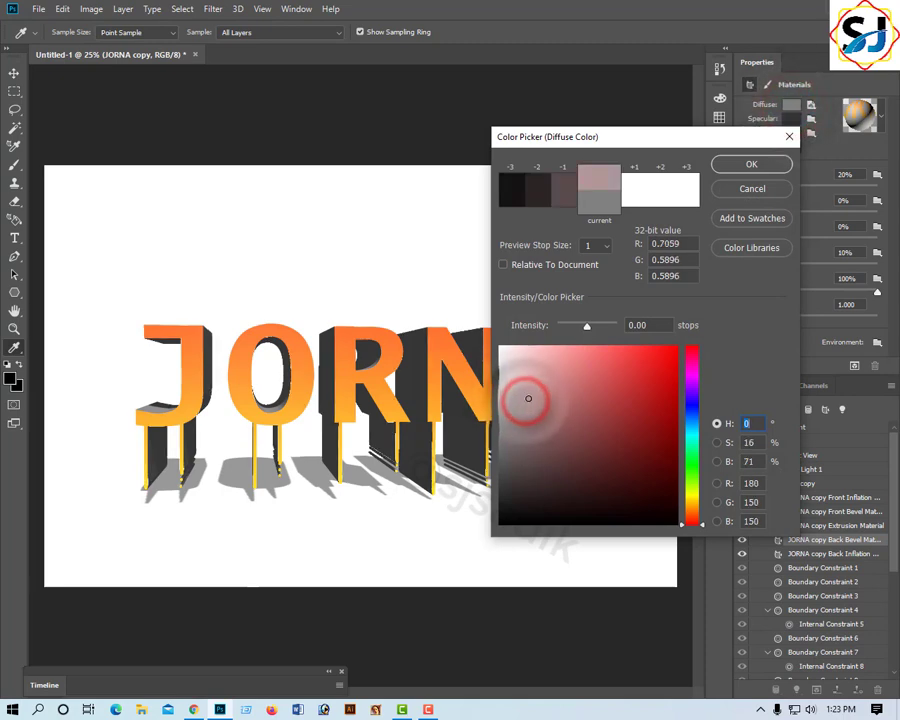
left_click(752, 166)
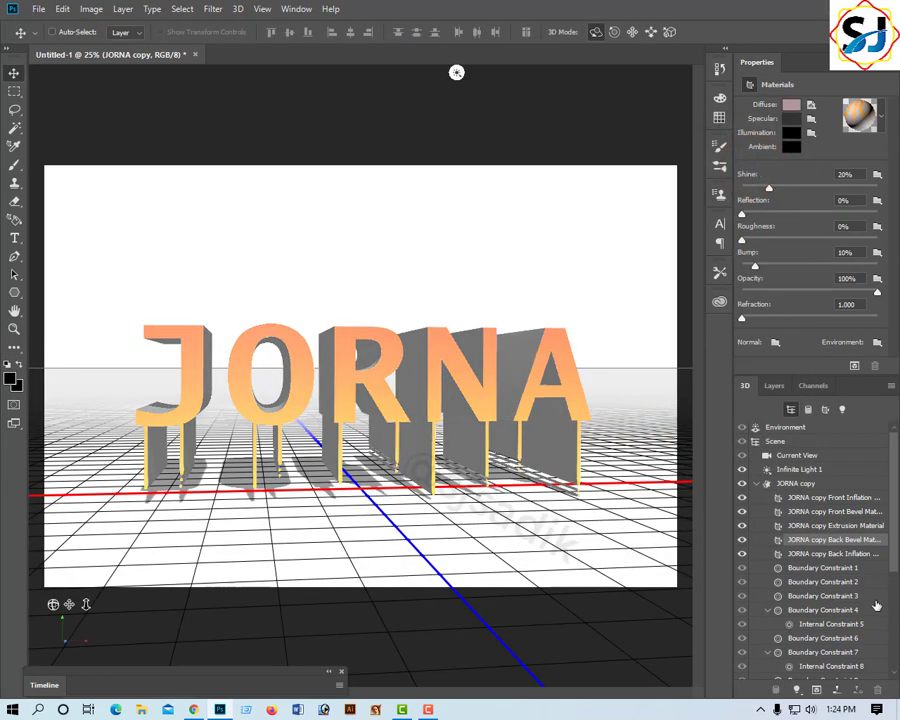
Set the Back Inflation Material diffuse colour to dark grey (80, 78, 78)
left_click(820, 553)
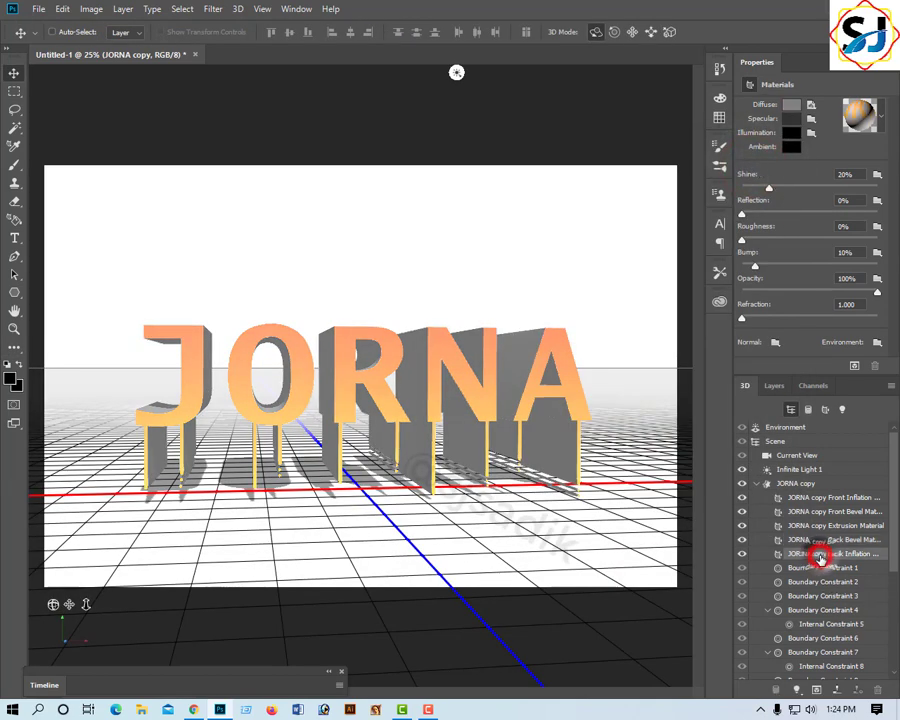
left_click(791, 105)
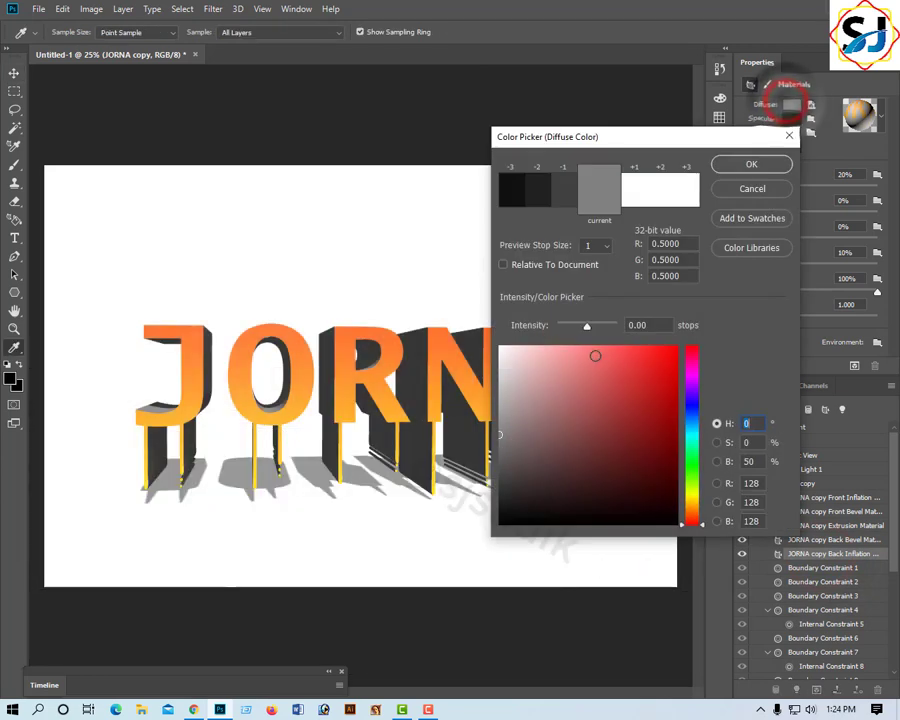
left_click(505, 466)
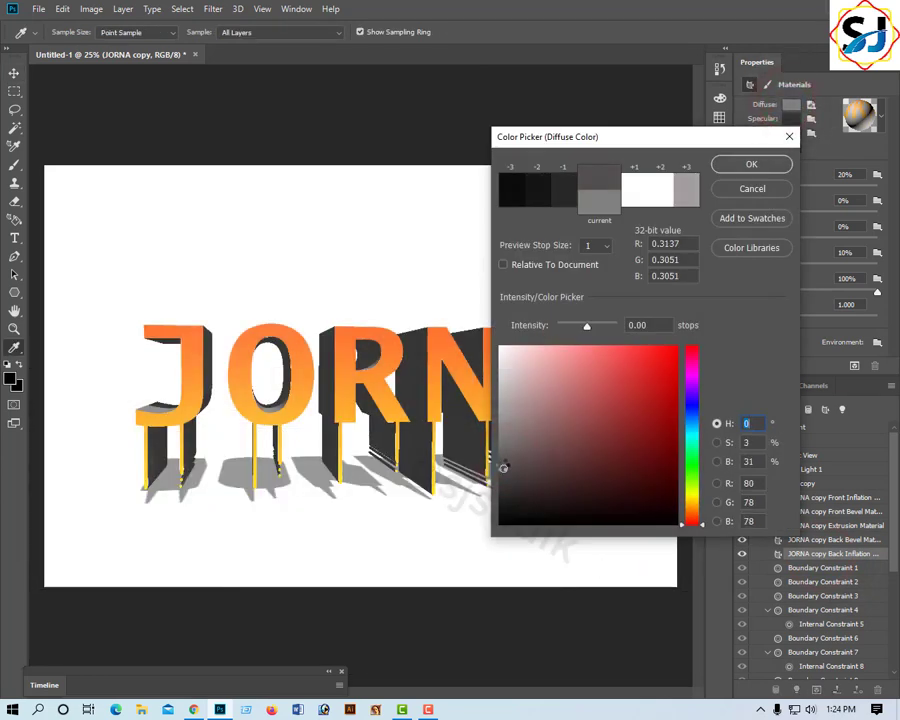
left_click(751, 163)
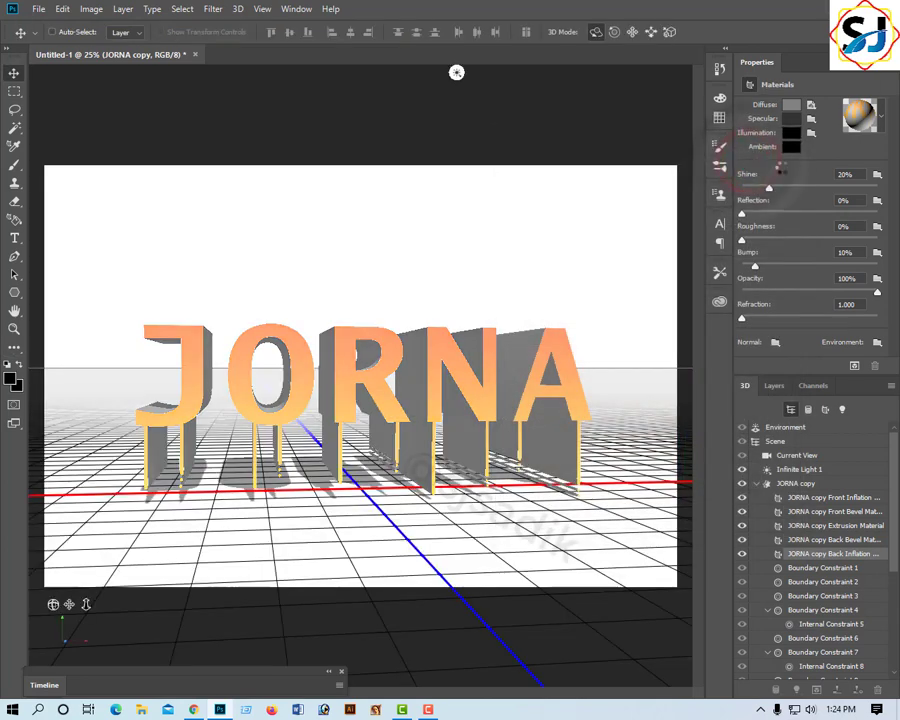
scroll(827, 549, "down", 1)
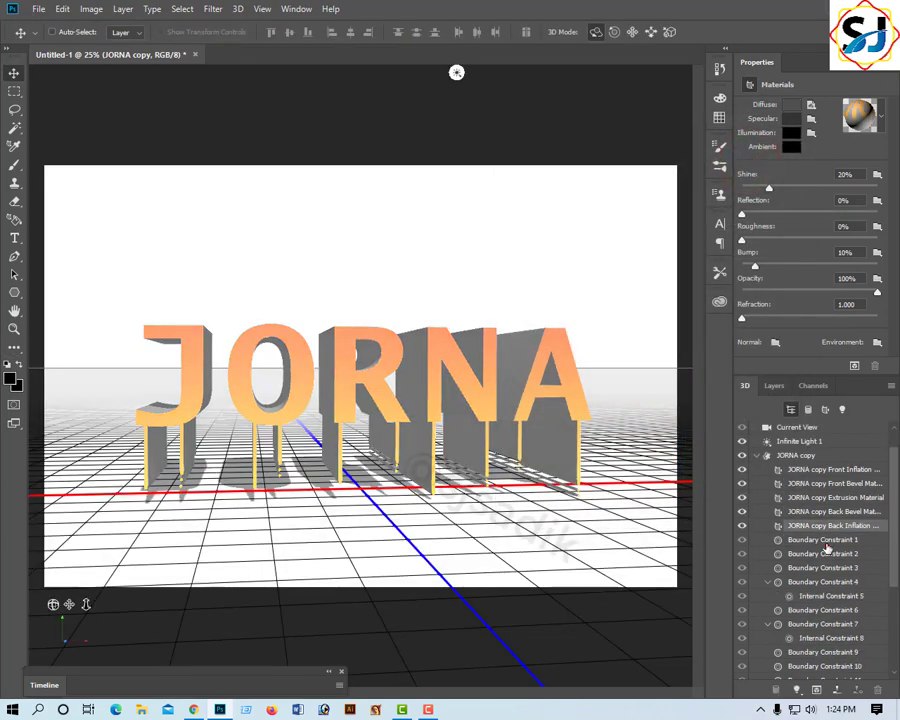
Return from the 3D scene panel to the layers list and browse the 3D menu
left_click(827, 546)
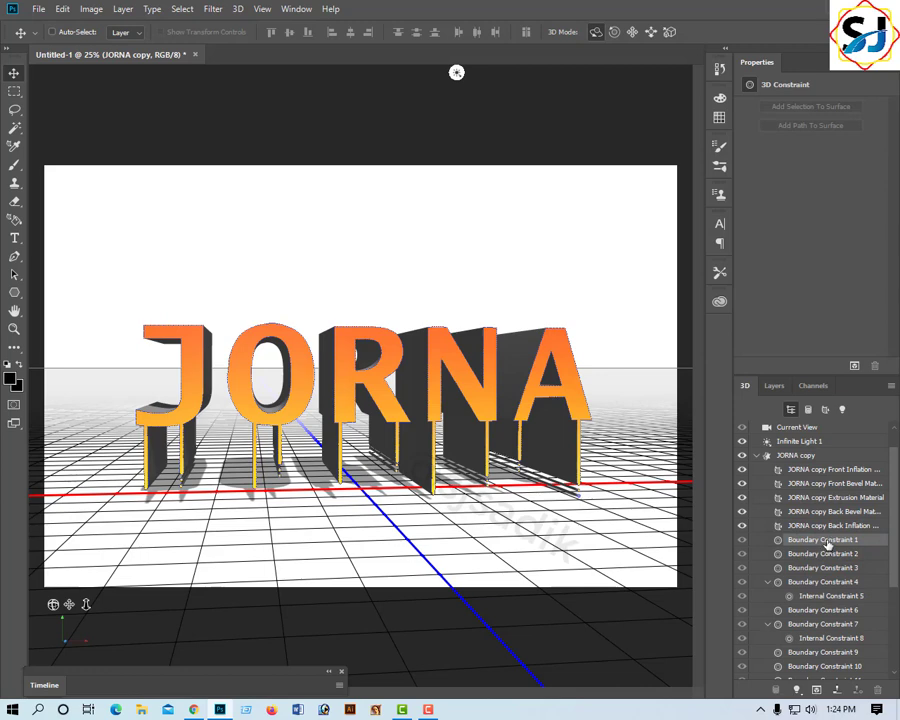
scroll(827, 546, "down", 2)
scroll(827, 540, "down", 3)
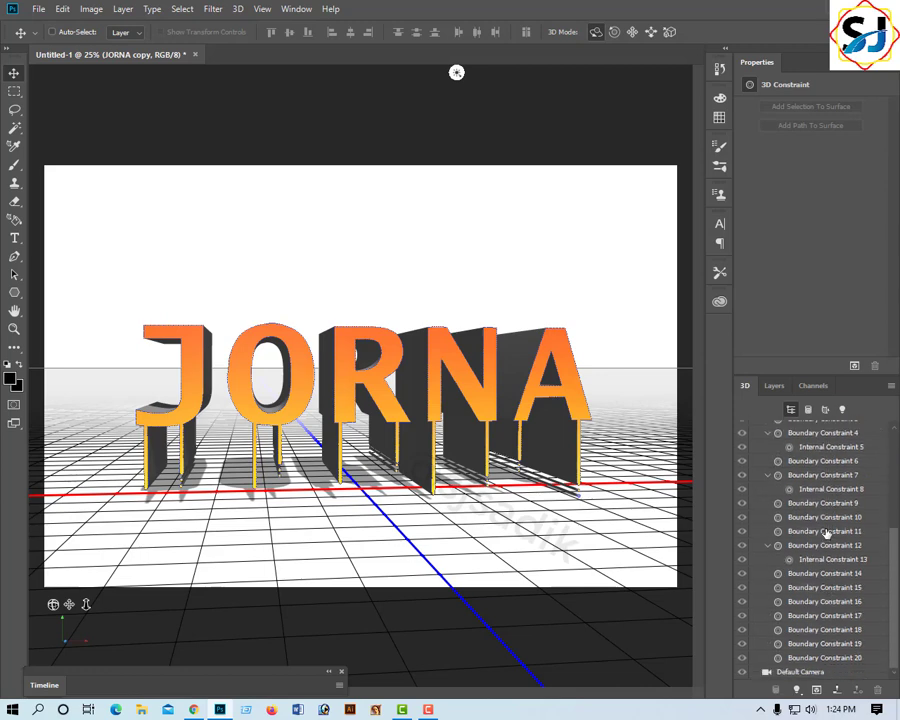
left_click(778, 386)
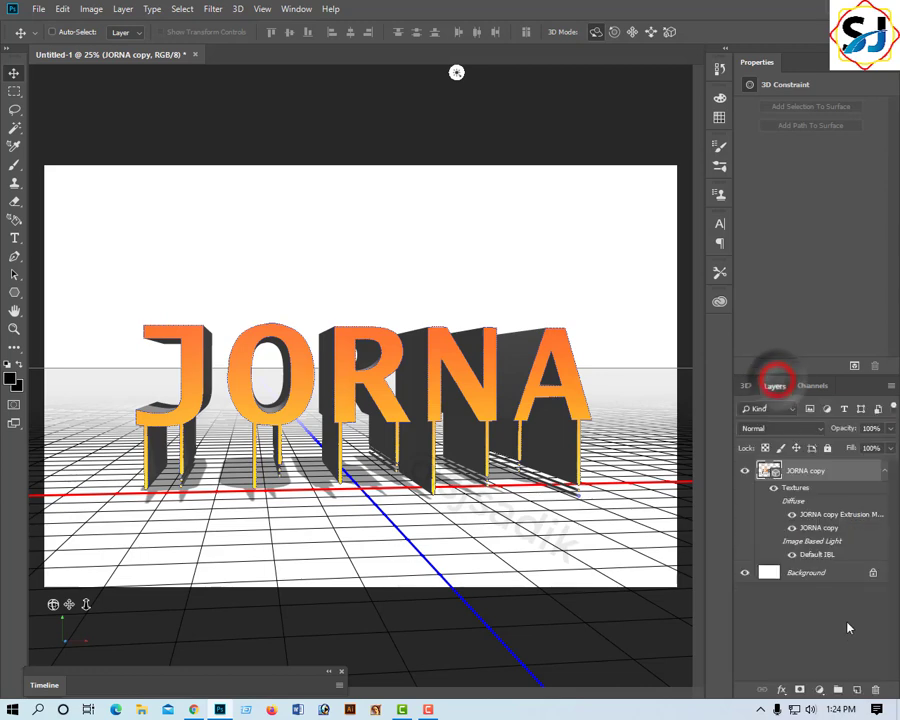
left_click(814, 609)
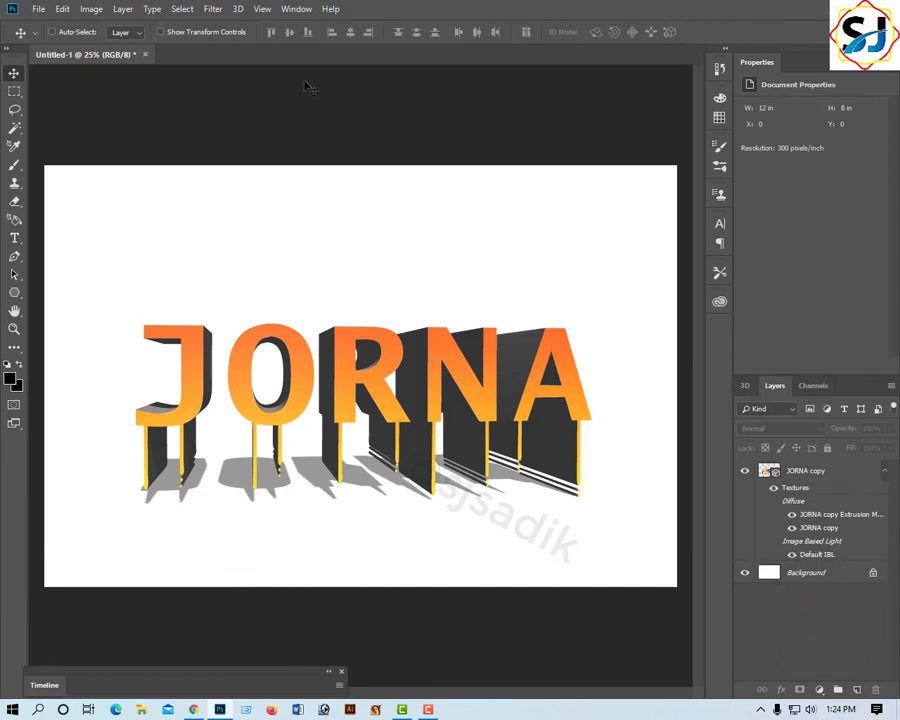
left_click(241, 12)
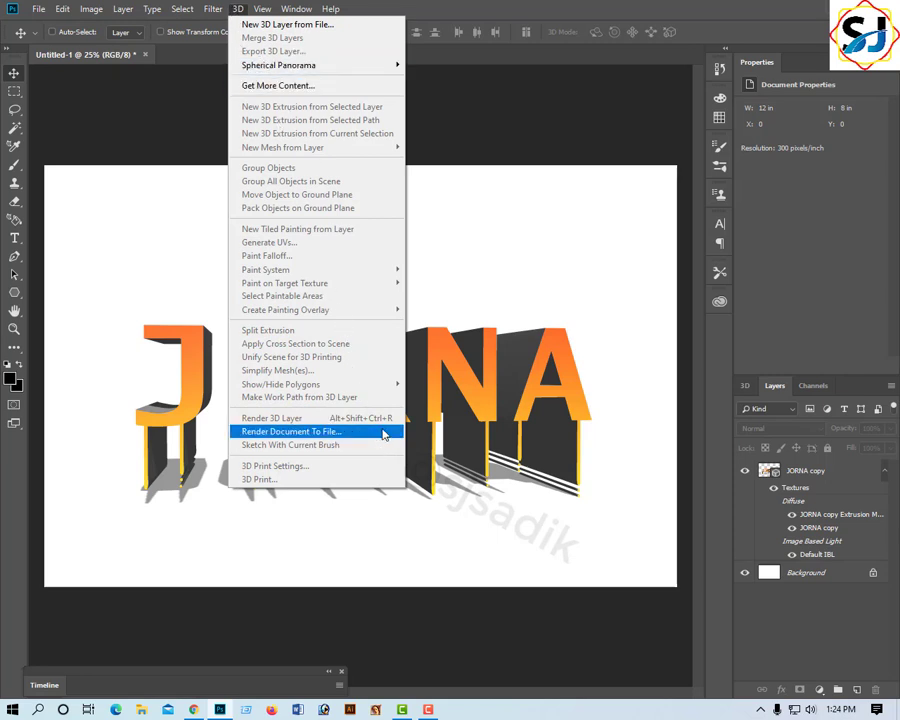
Rasterize the JORNA copy 3D layer via Rasterize 3D, then select the Background layer
left_click(820, 474)
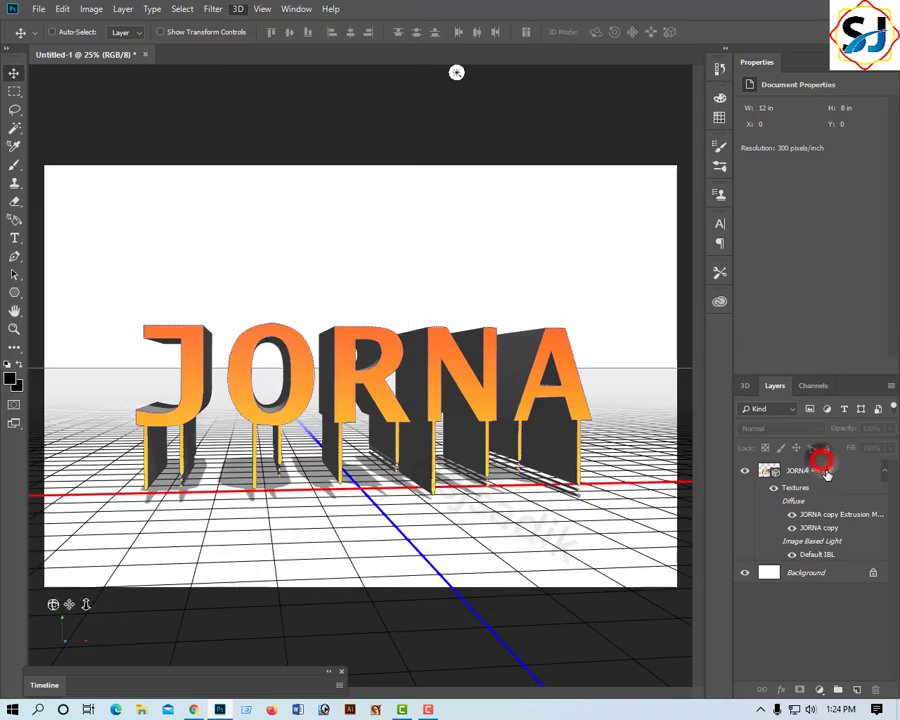
right_click(838, 474)
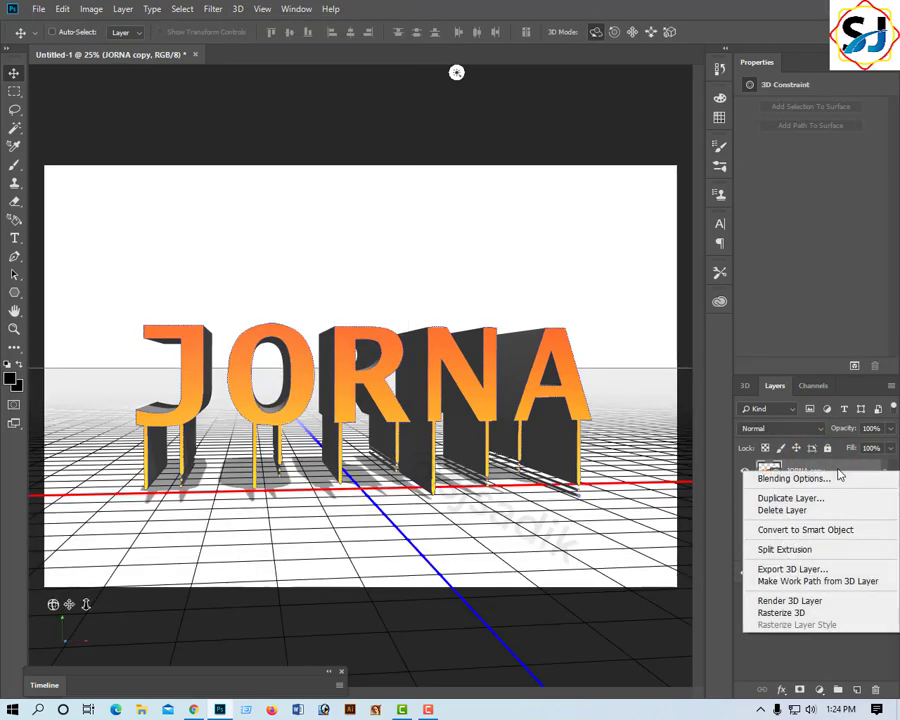
left_click(758, 668)
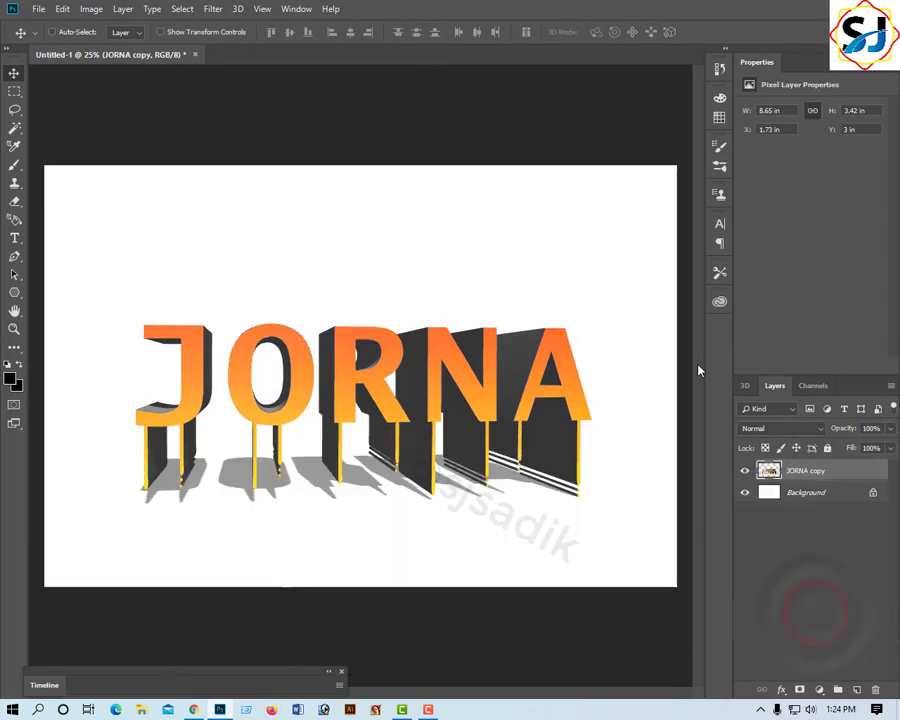
left_click(240, 10)
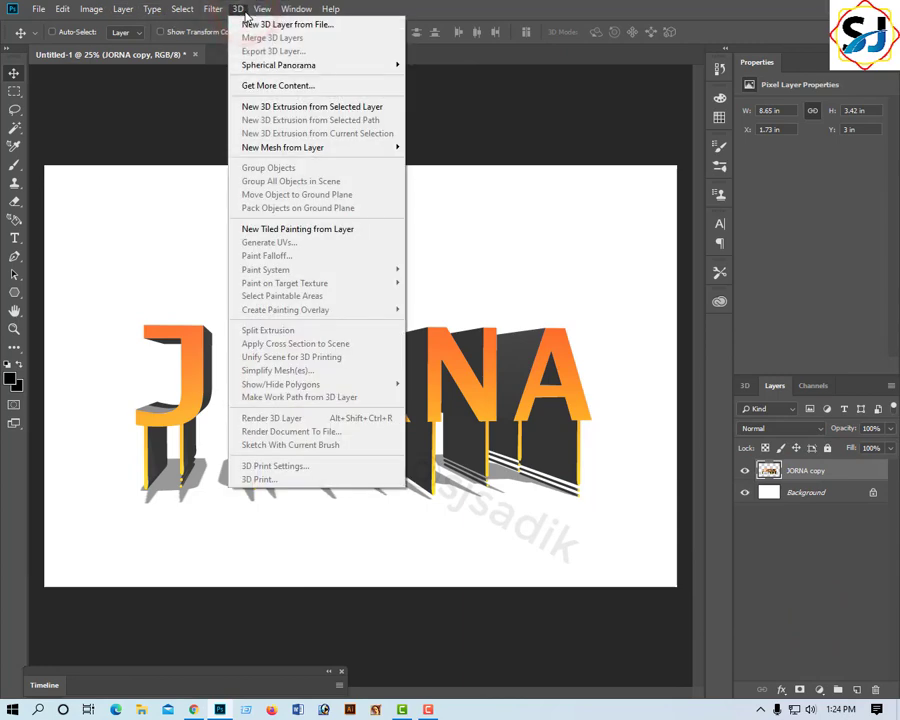
left_click(240, 10)
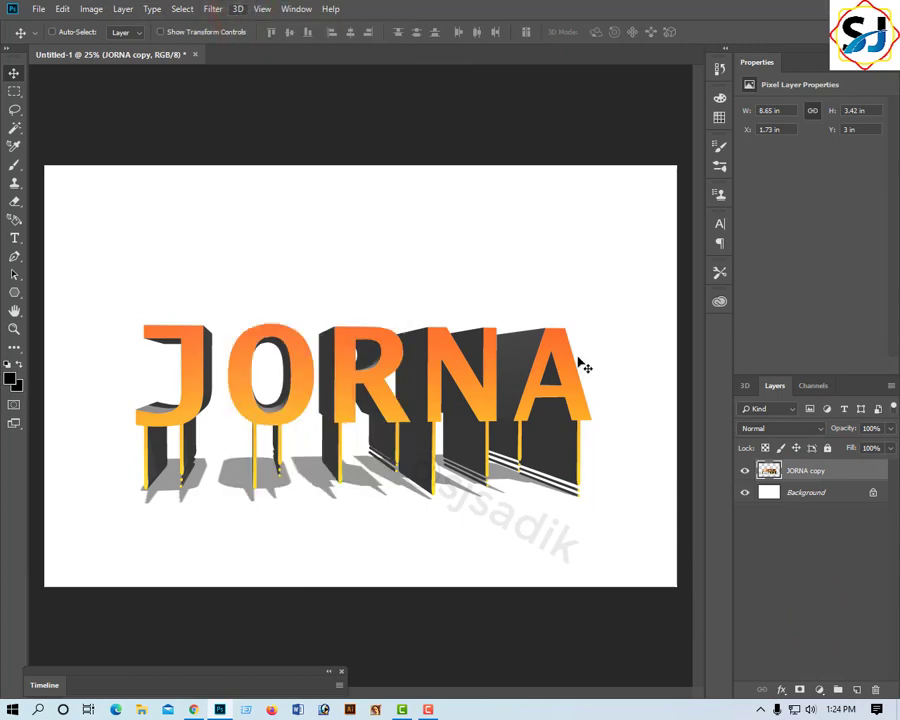
left_click(806, 497)
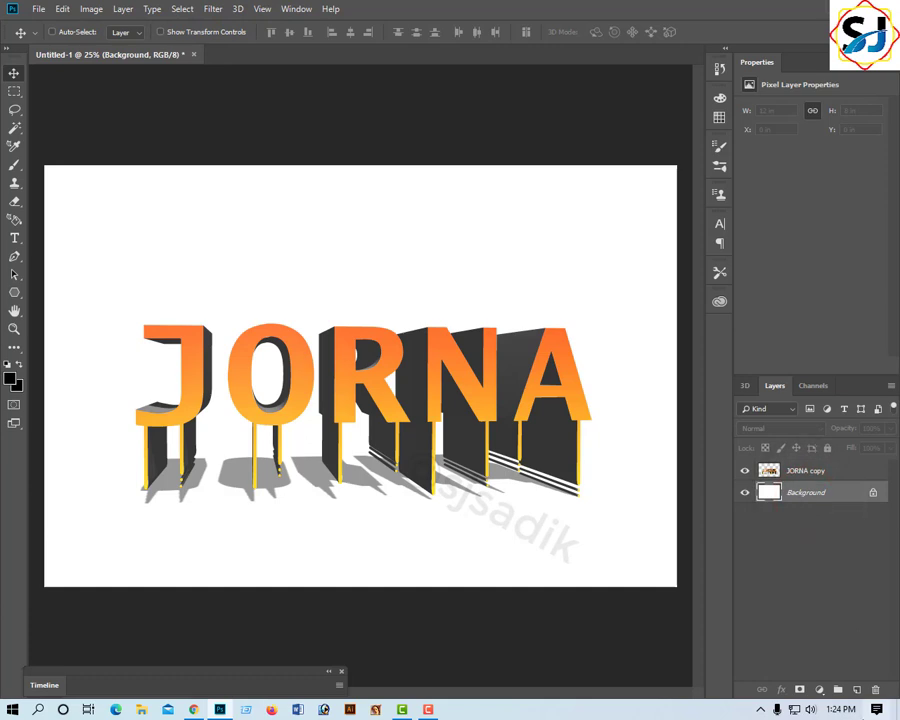
Add a Gradient Fill layer fading from light green (#91db7d) to transparent
left_click(819, 690)
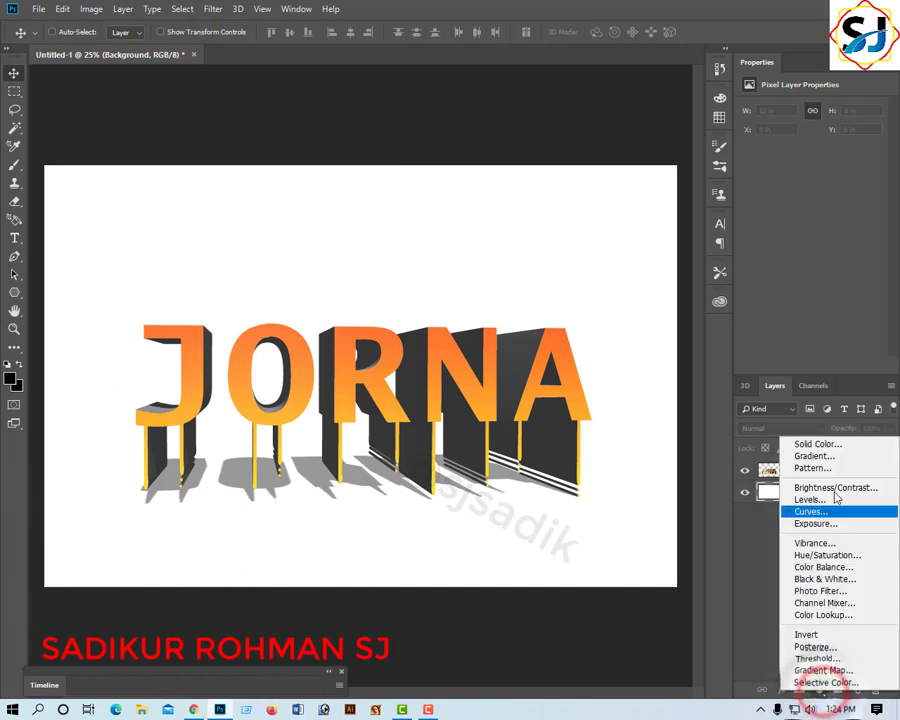
left_click(830, 456)
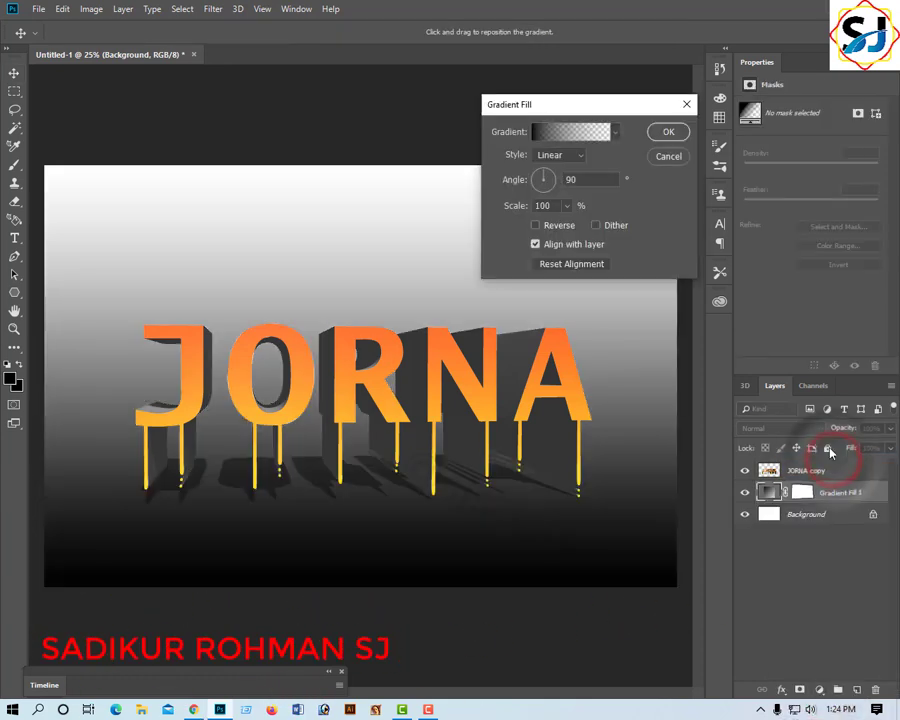
left_click(582, 130)
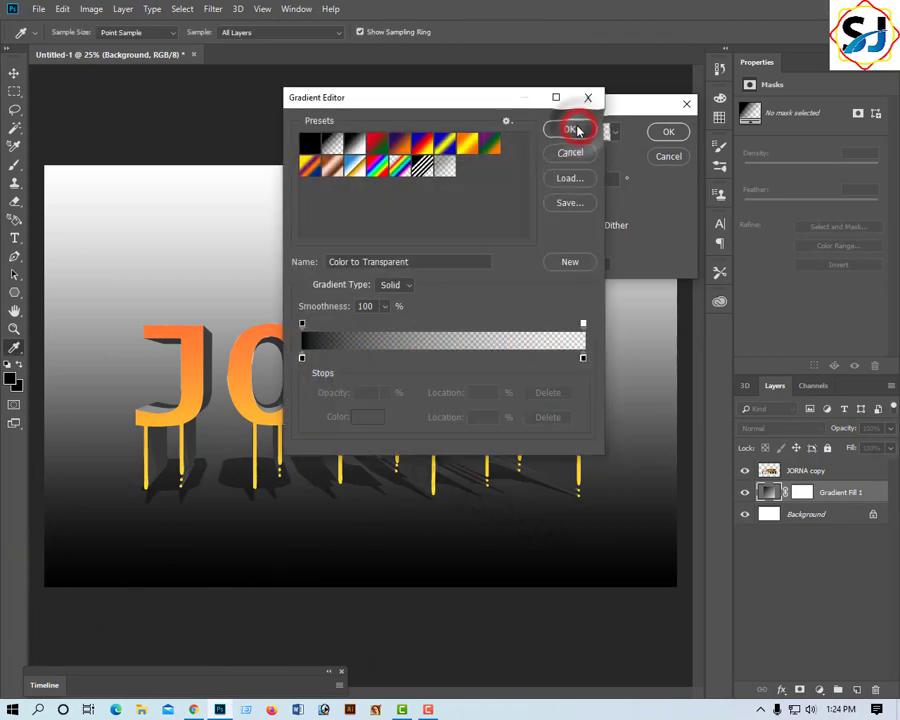
left_click(302, 358)
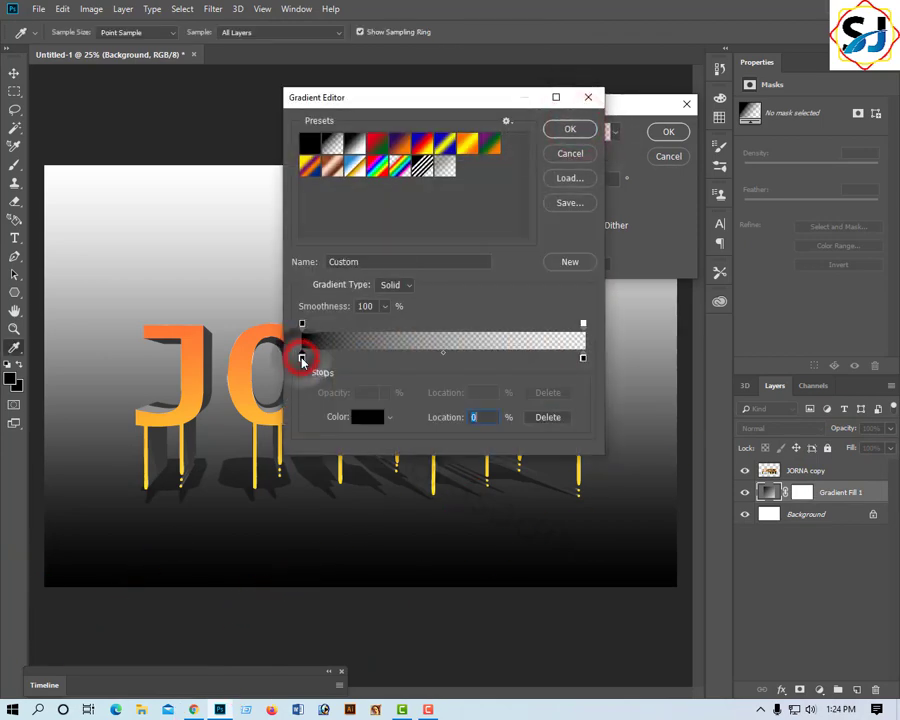
left_click(366, 418)
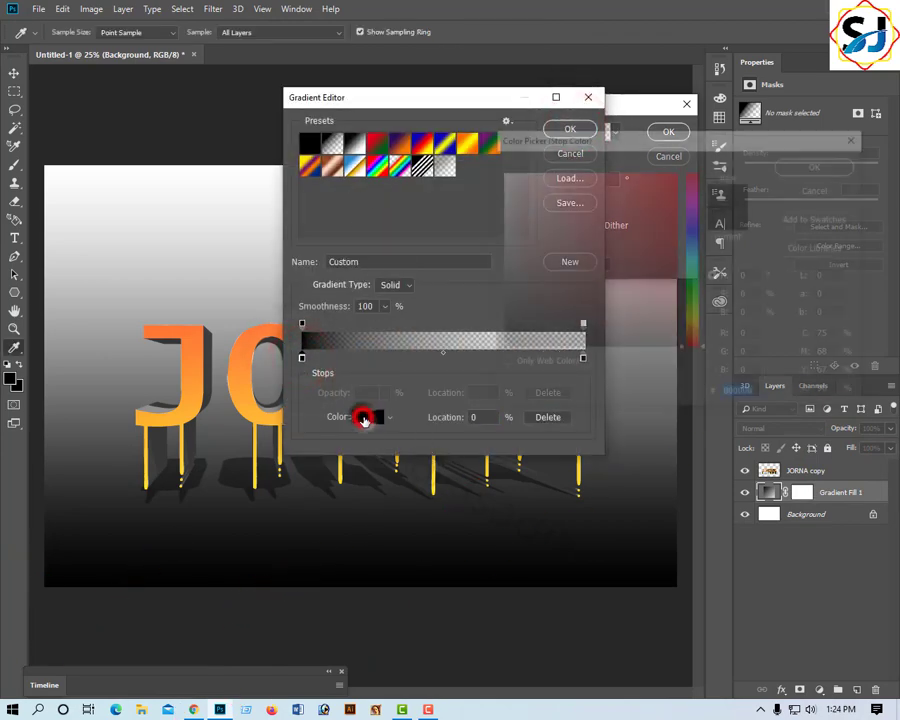
left_click(692, 296)
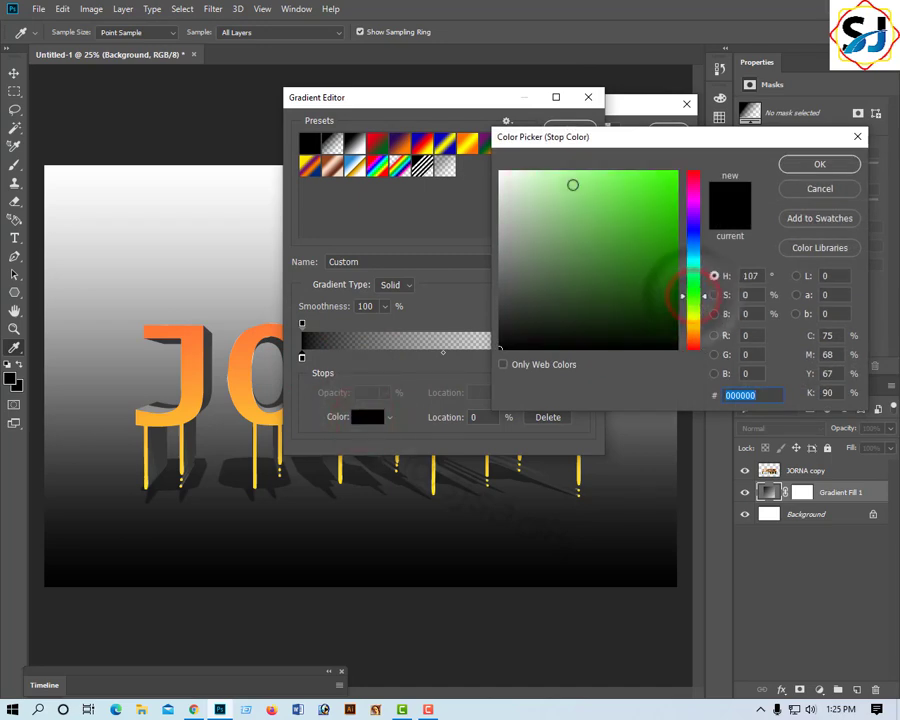
mouse_move(572, 183)
left_mouse_down()
mouse_move(591, 192)
mouse_move(580, 190)
left_mouse_up()
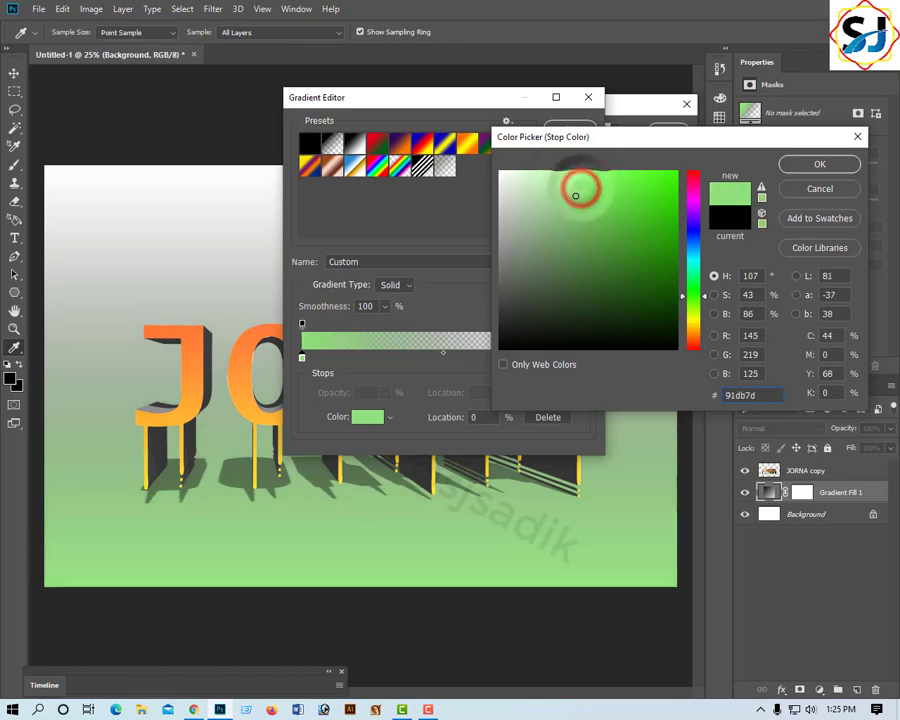
left_click(819, 165)
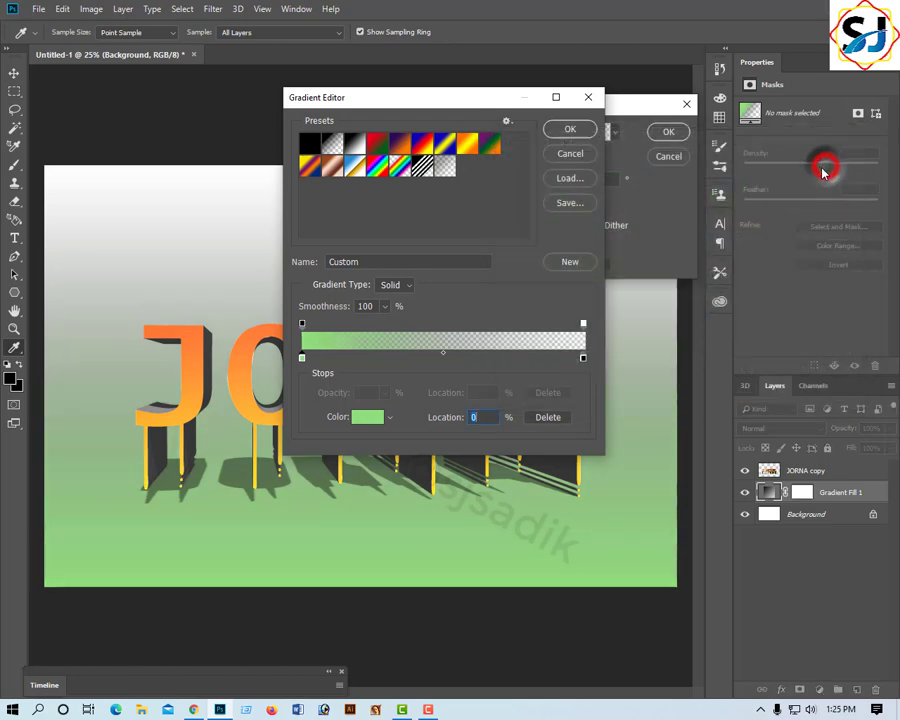
left_click(578, 131)
Set Gradient Fill 1 to Radial style, Reverse on, with scale raised to 286%
left_click(576, 156)
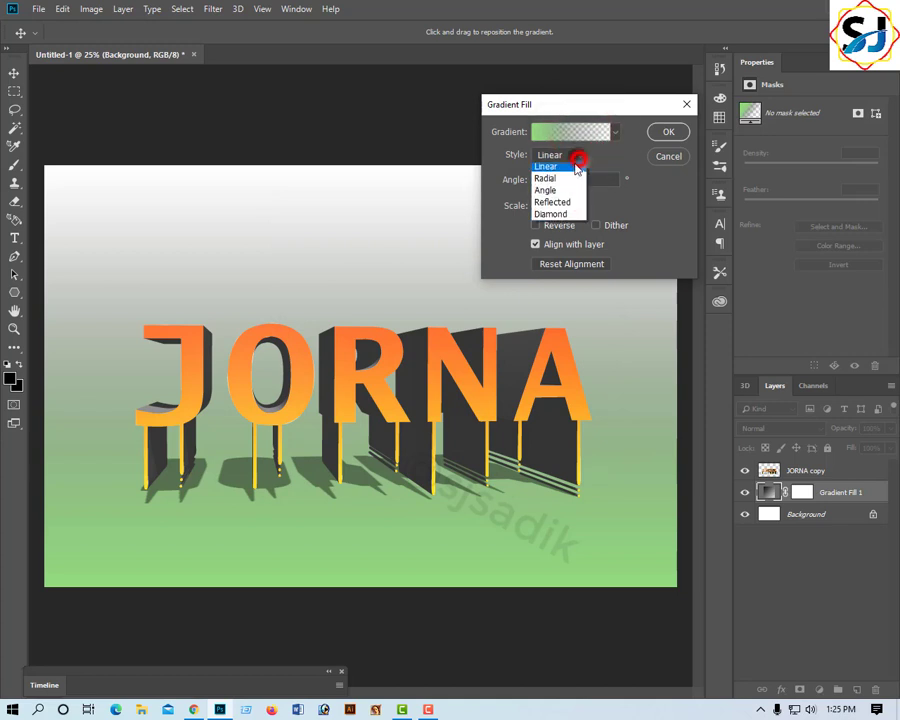
left_click(566, 178)
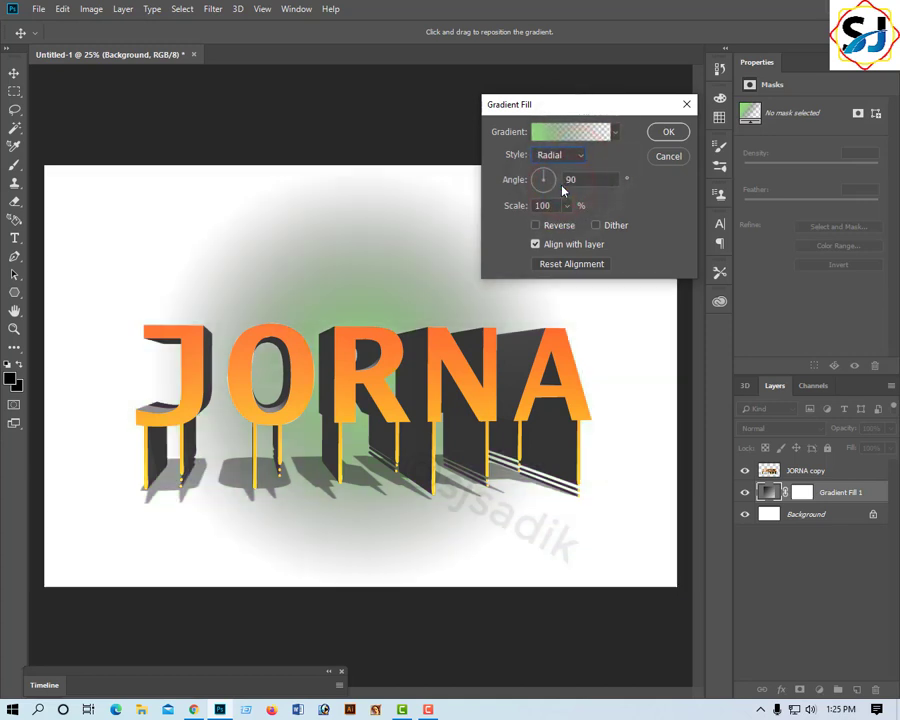
left_click(535, 226)
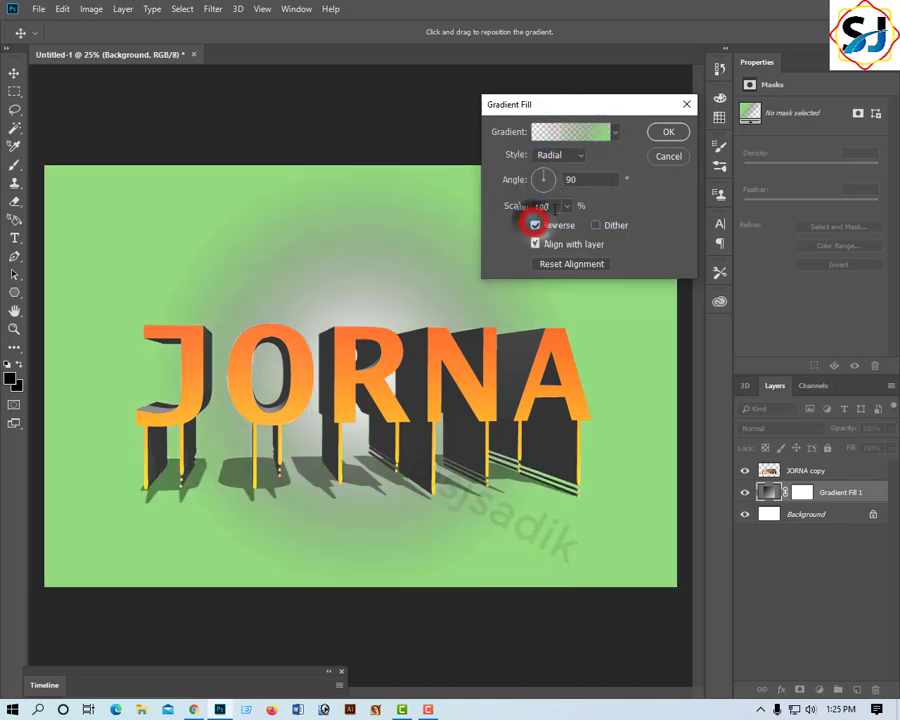
type("15")
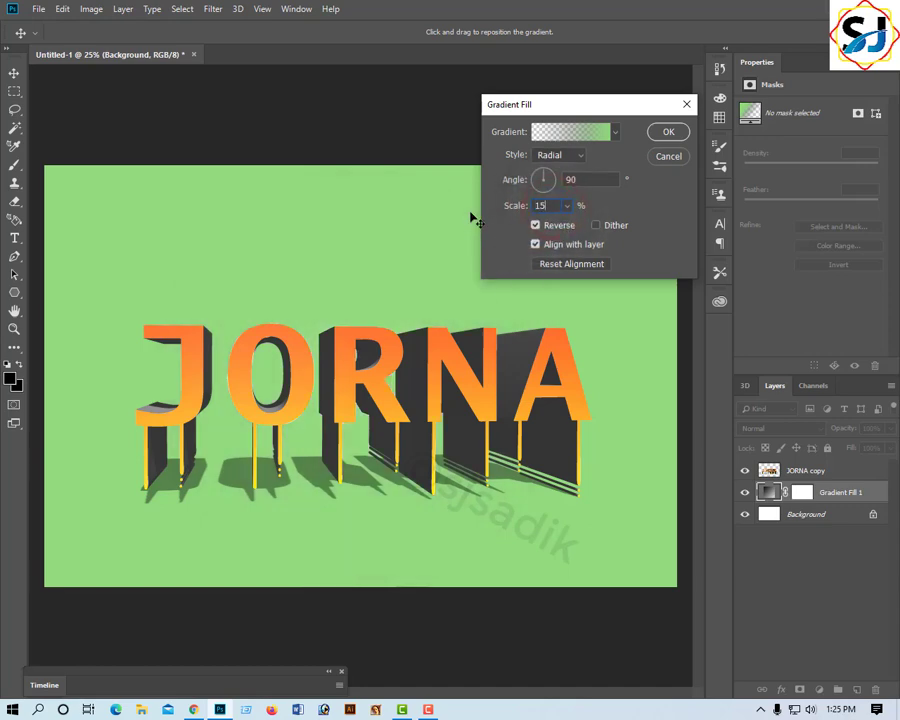
type("0")
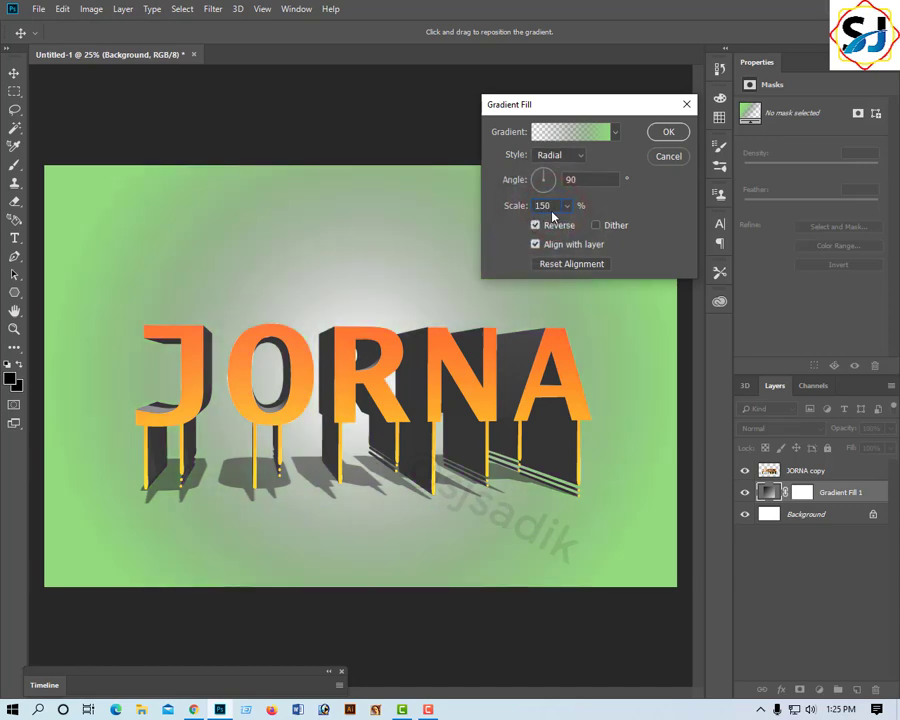
double_click(550, 205)
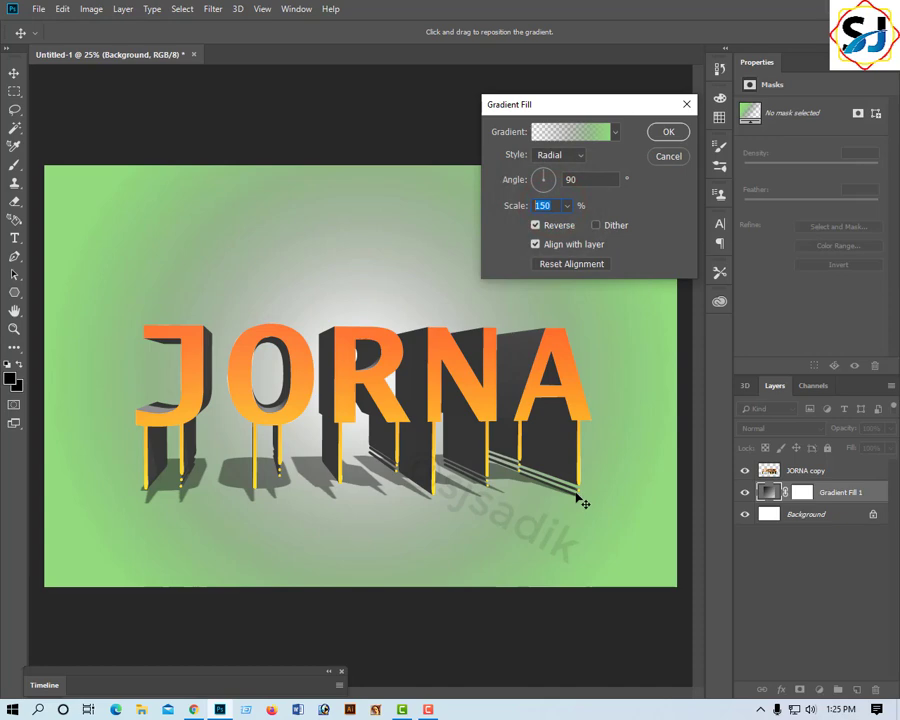
type("200")
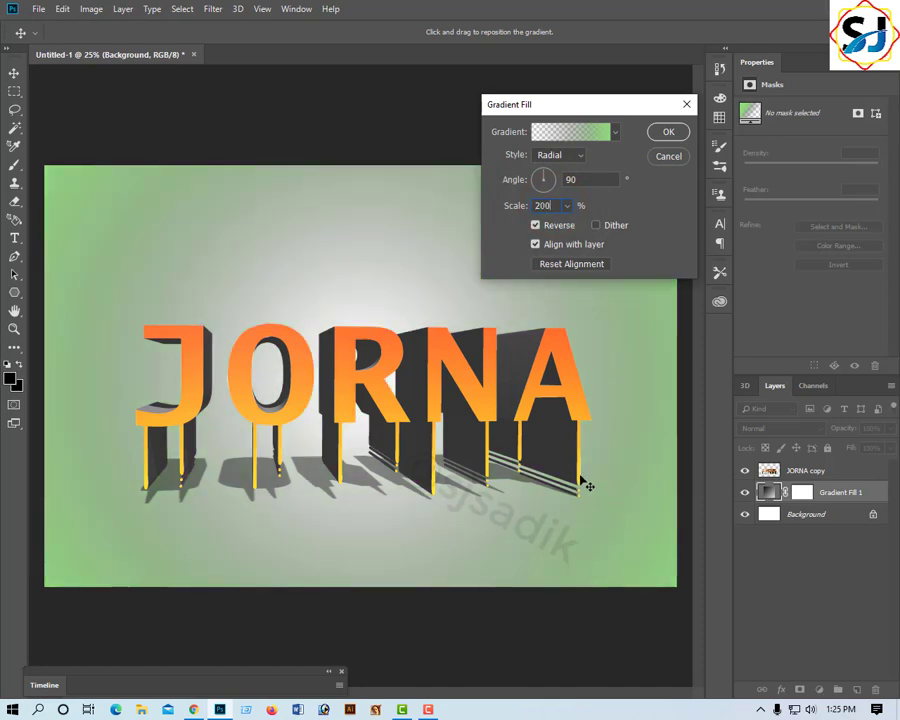
left_click_drag(567, 206, 574, 226)
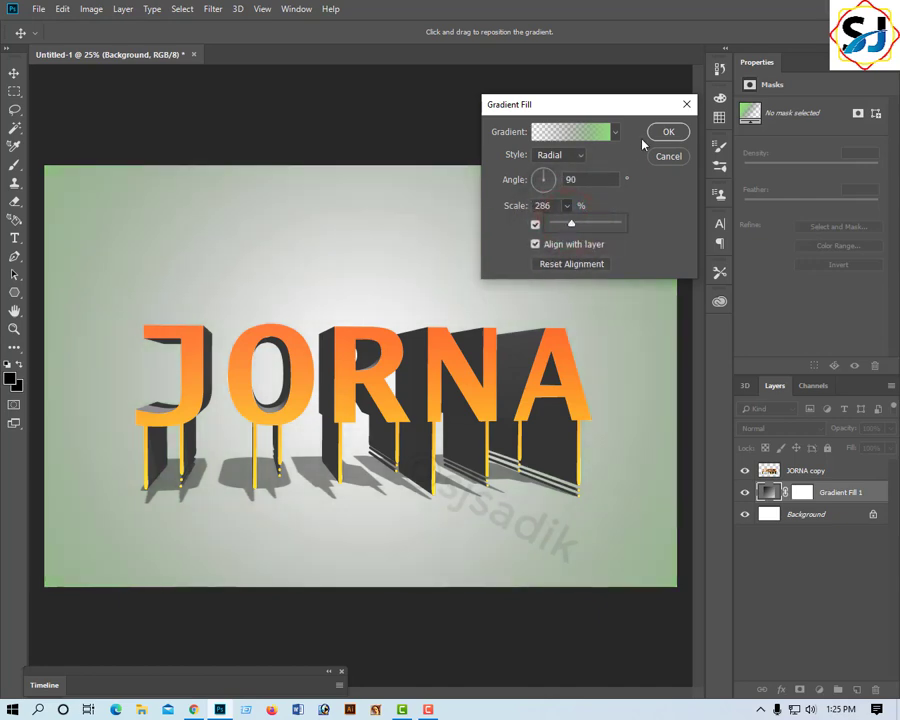